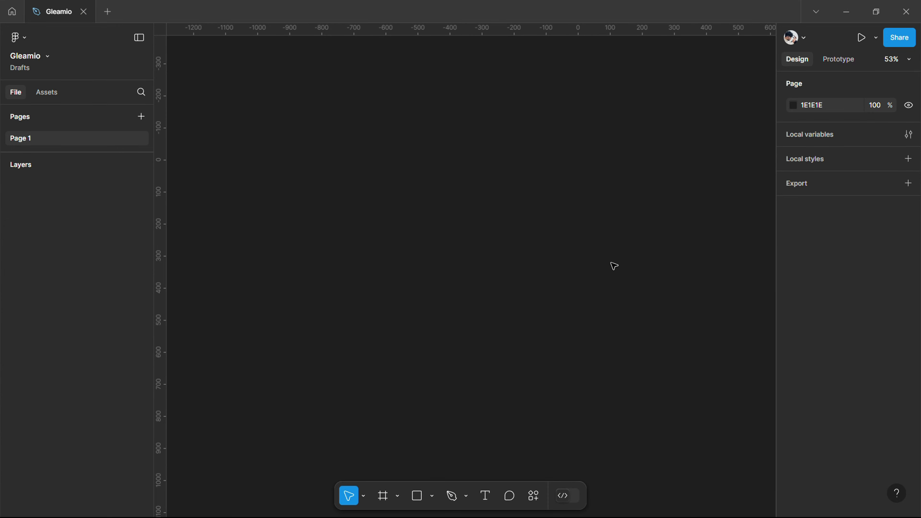
Add a 1512×982 MacBook Pro 14" frame and change its fill from FFFFFF to FDFFFD.
left_click(384, 496)
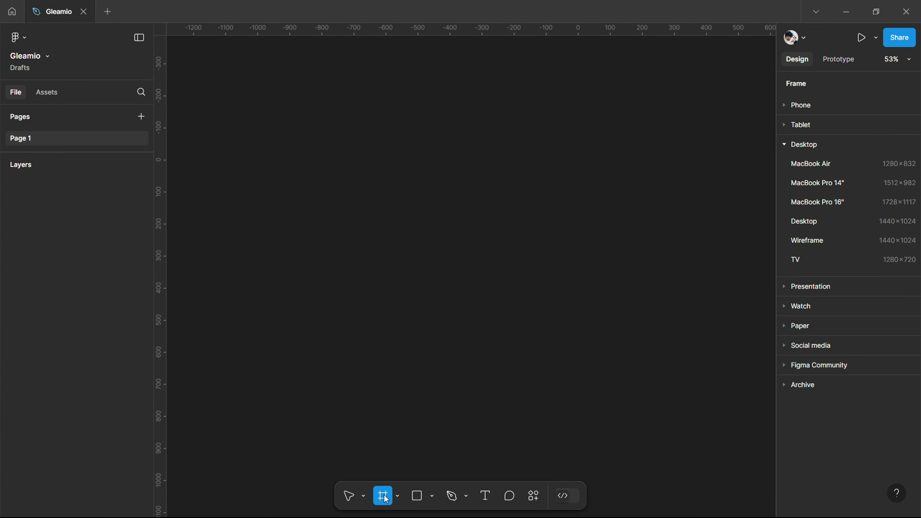
left_click(819, 183)
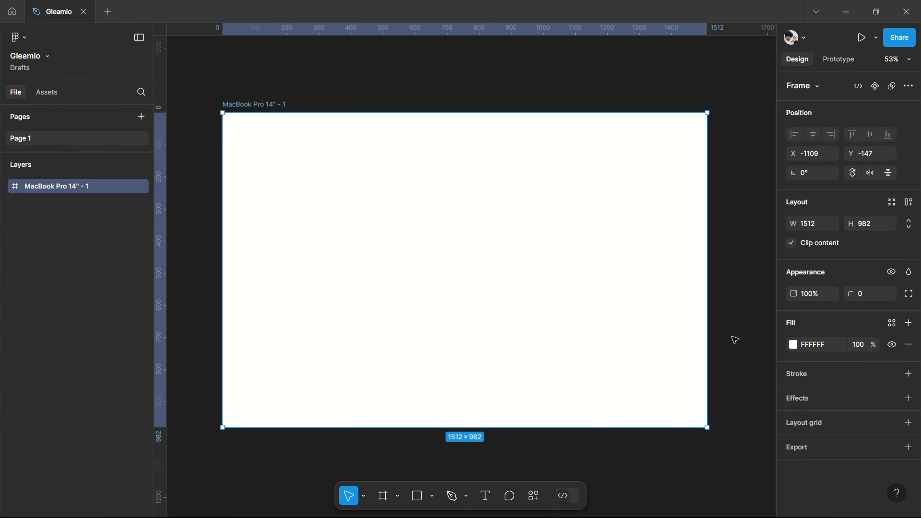
left_click(817, 344)
type("DFDFD")
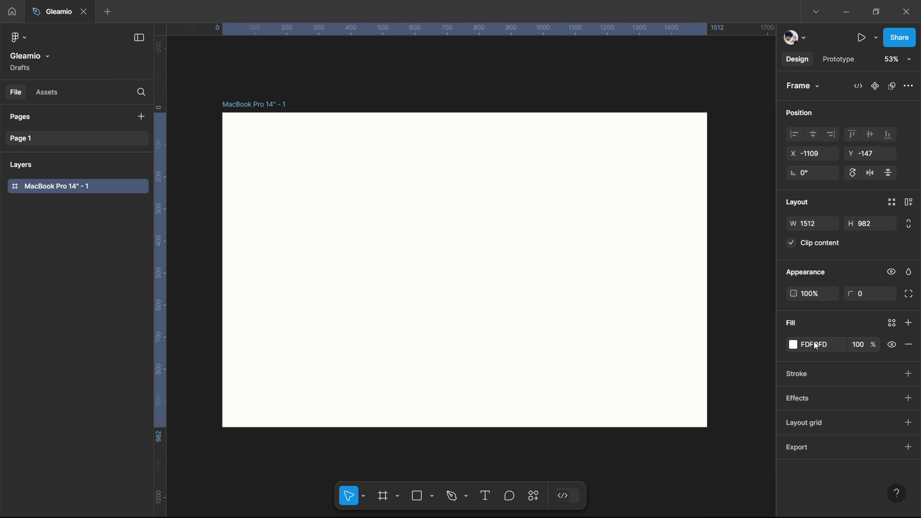
left_click(754, 199)
Draw an 810×982 D9D9D9 rectangle aligned to the frame's top-left corner at 0,0.
left_click(417, 495)
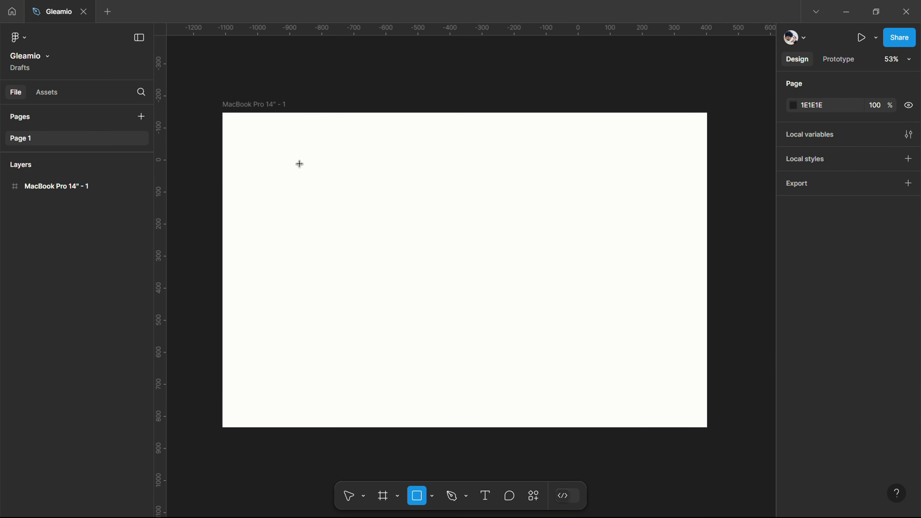
mouse_move(232, 121)
left_mouse_down()
mouse_move(452, 363)
mouse_move(482, 407)
mouse_move(479, 422)
left_mouse_up()
left_click(795, 136)
left_click(852, 134)
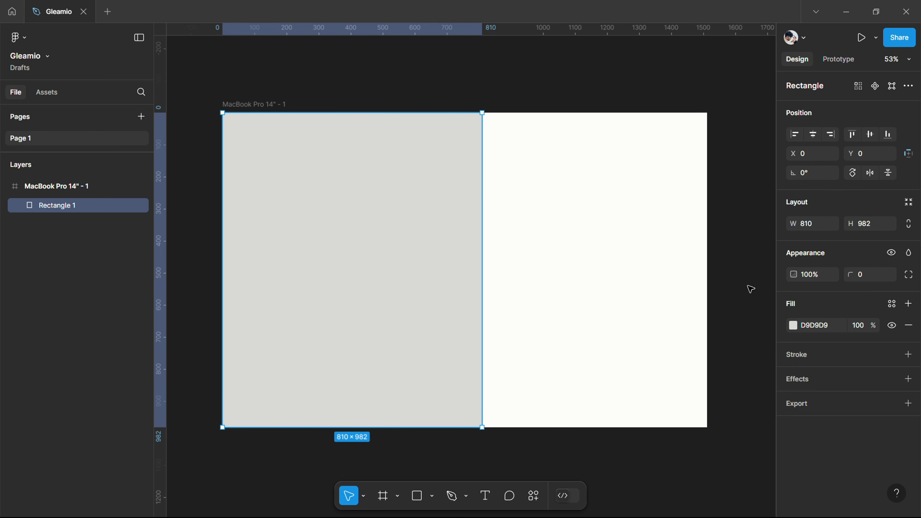
key("Escape")
left_click(432, 331)
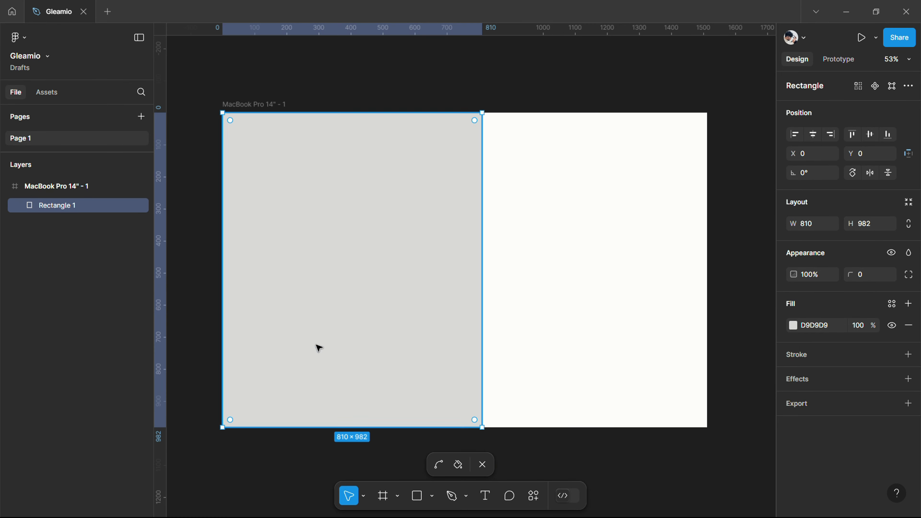
Launch the Unsplash plugin from Plugins & widgets.
left_click(534, 495)
left_click(421, 300)
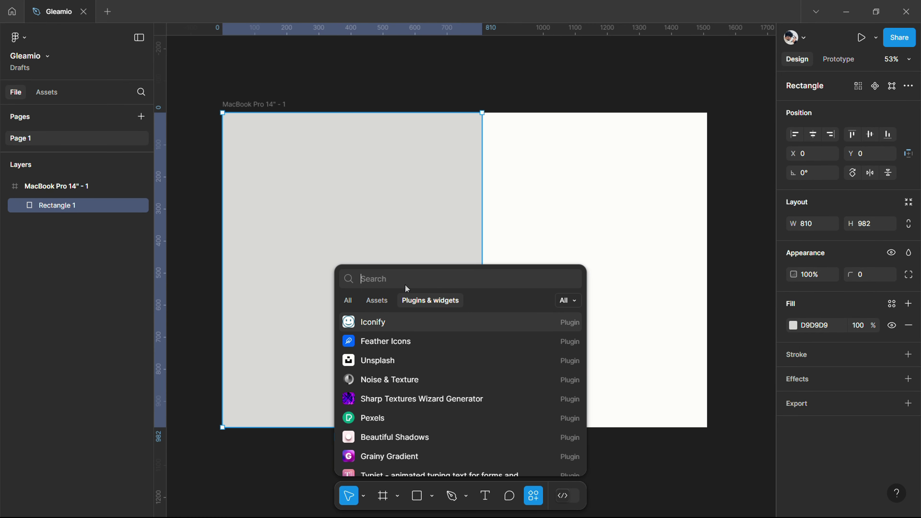
type("UNS")
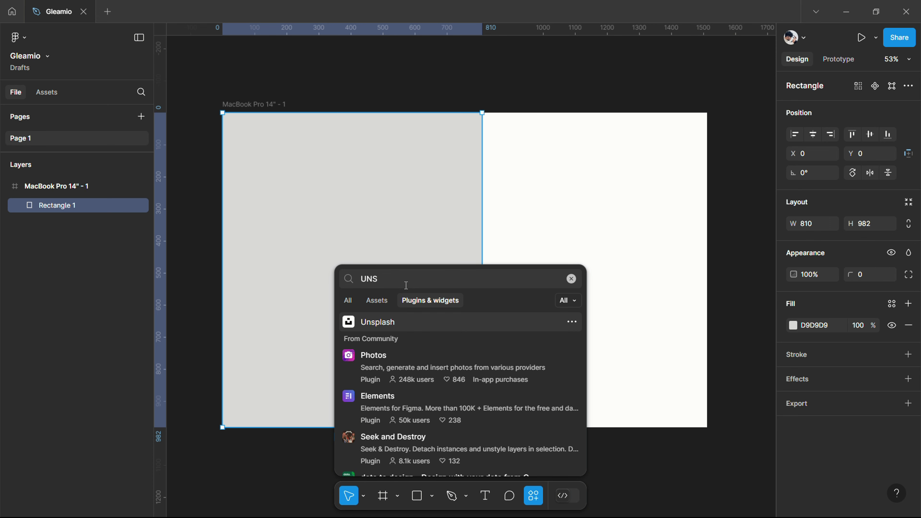
left_click(400, 323)
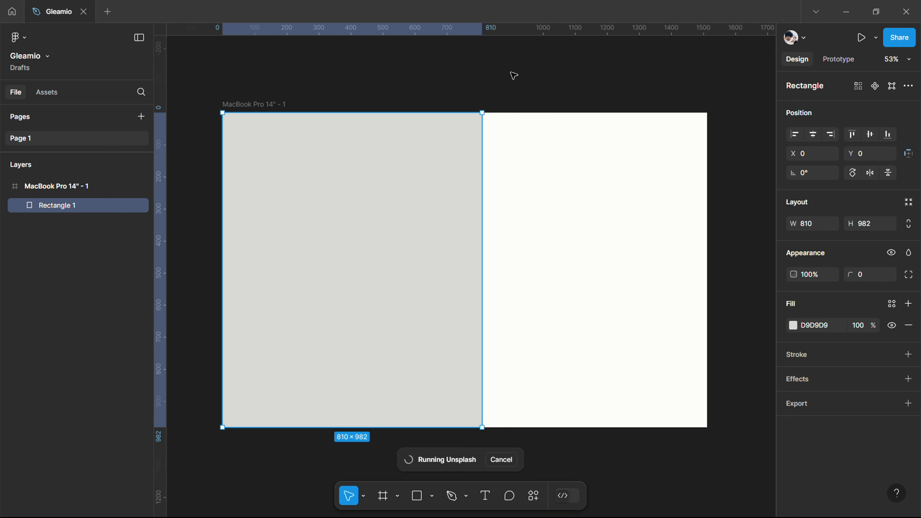
left_click_drag(345, 65, 515, 98)
Search Unsplash for 'minimal lamp' and fill the rectangle with the pendant lamp photo.
left_click(456, 127)
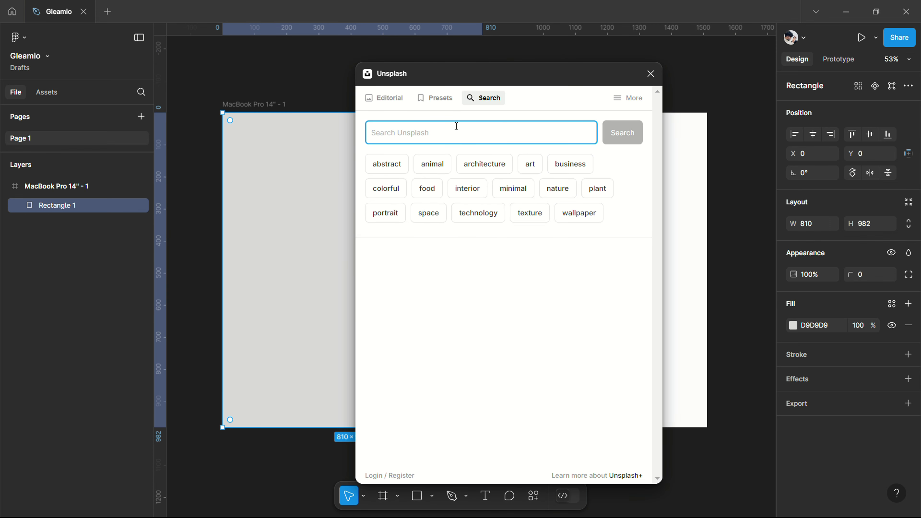
type("minimal lamp")
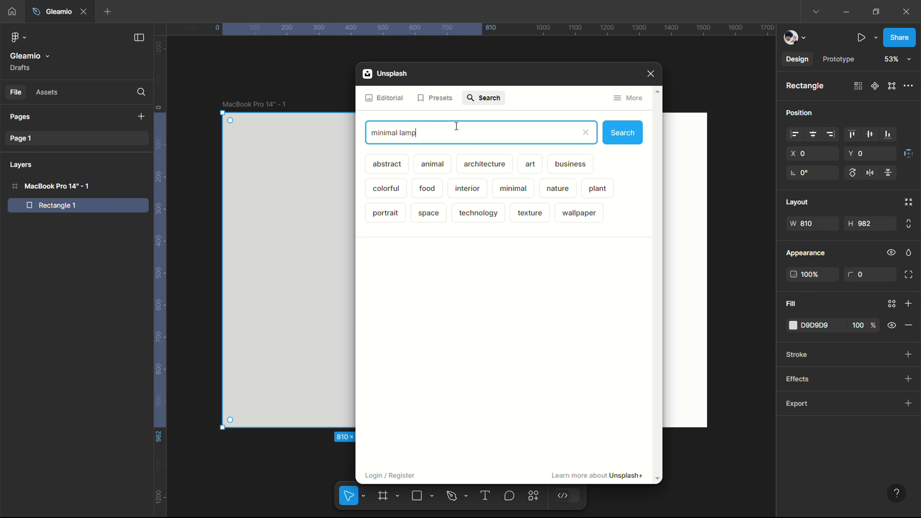
key("Return")
scroll(551, 290, "down", 2)
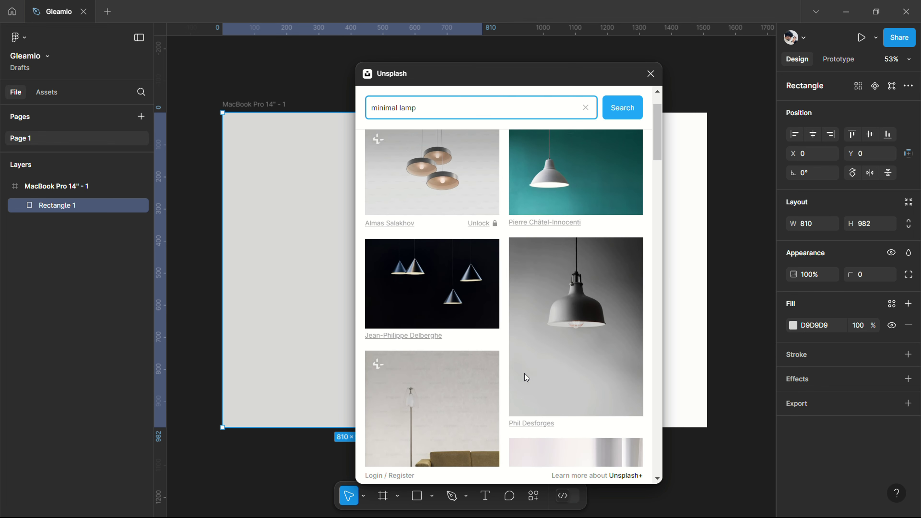
left_click(551, 337)
left_click_drag(540, 84, 608, 89)
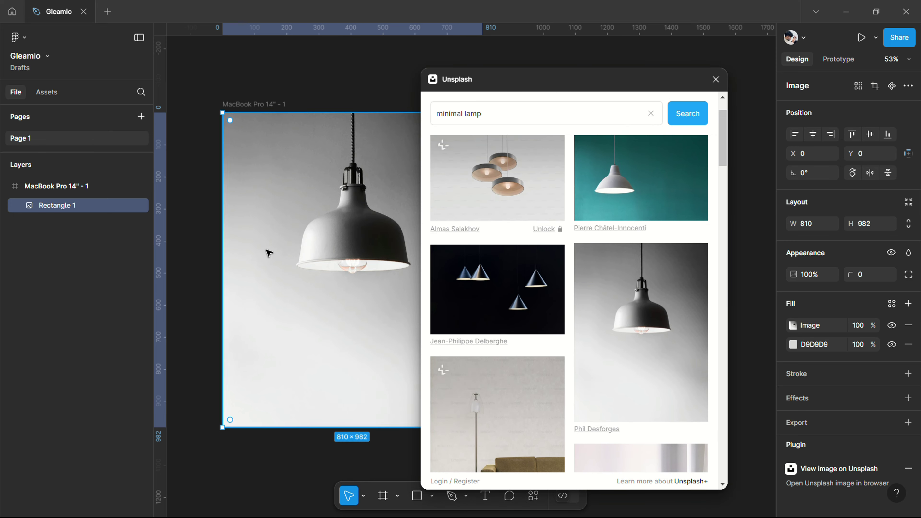
left_click(717, 80)
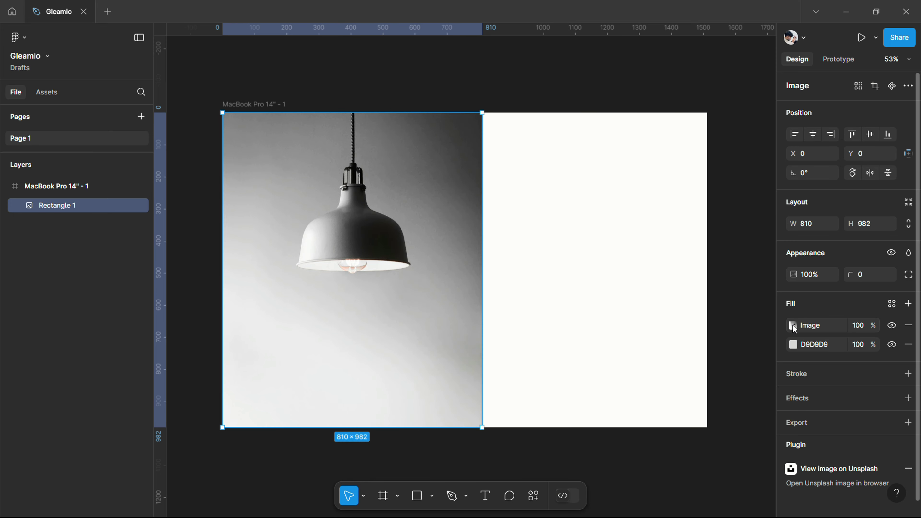
left_click(793, 326)
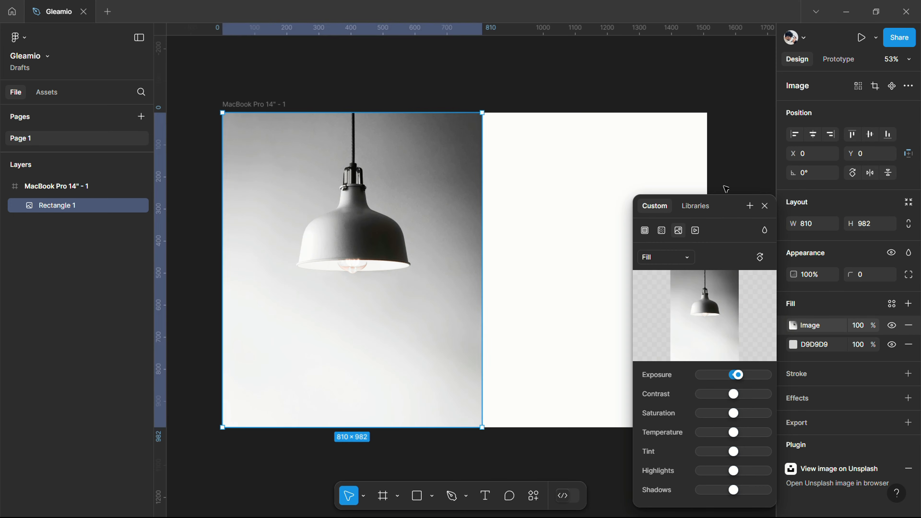
left_click(574, 374)
left_click(479, 501)
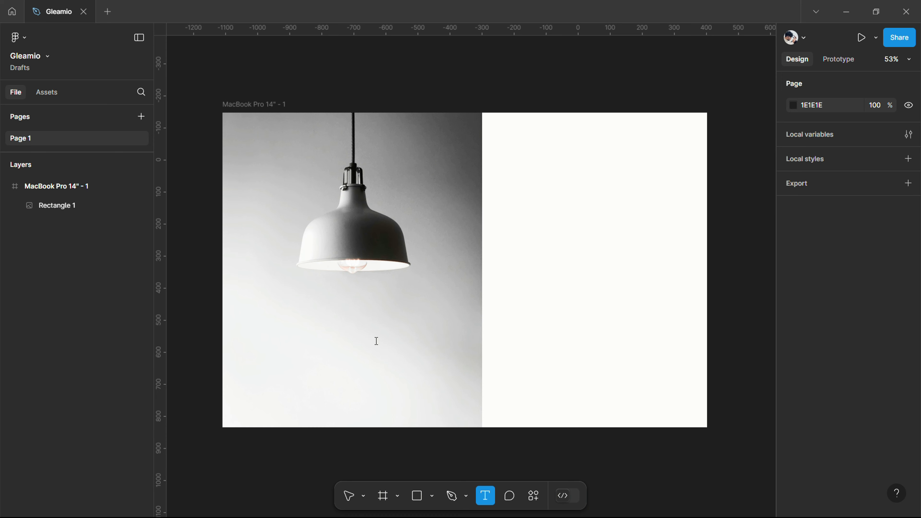
Add the text 'Gleamio' below the lamp photo.
left_click(323, 360)
type("Gleamio")
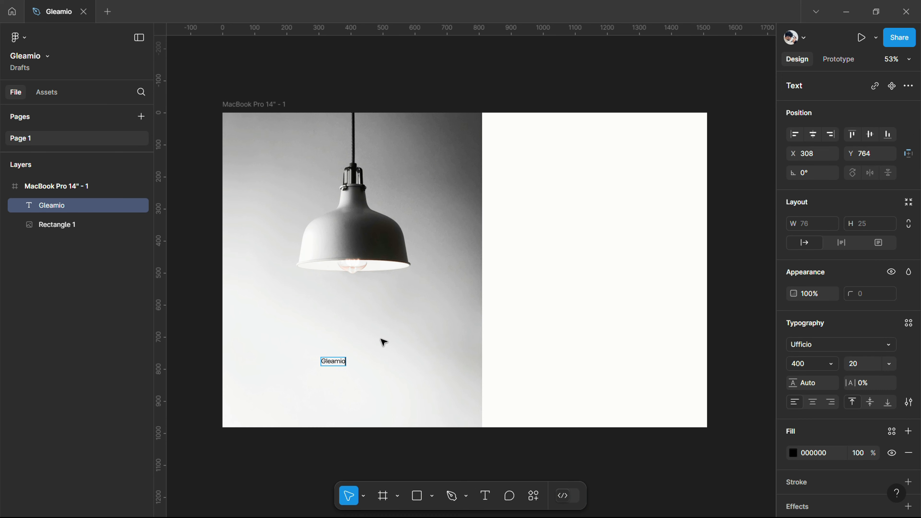
key("Escape")
Style Gleamio as Syne SemiBold 48 and centre it under the lamp.
left_click(871, 344)
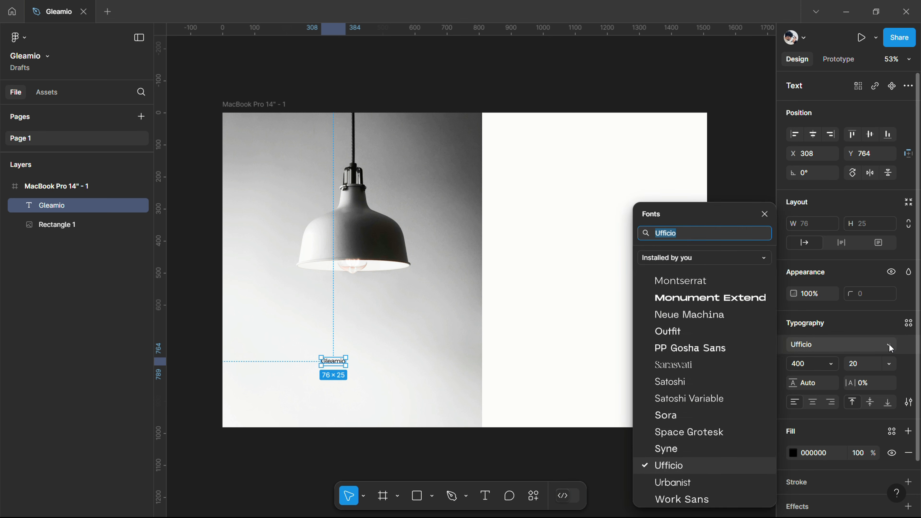
left_click(667, 449)
left_click(812, 364)
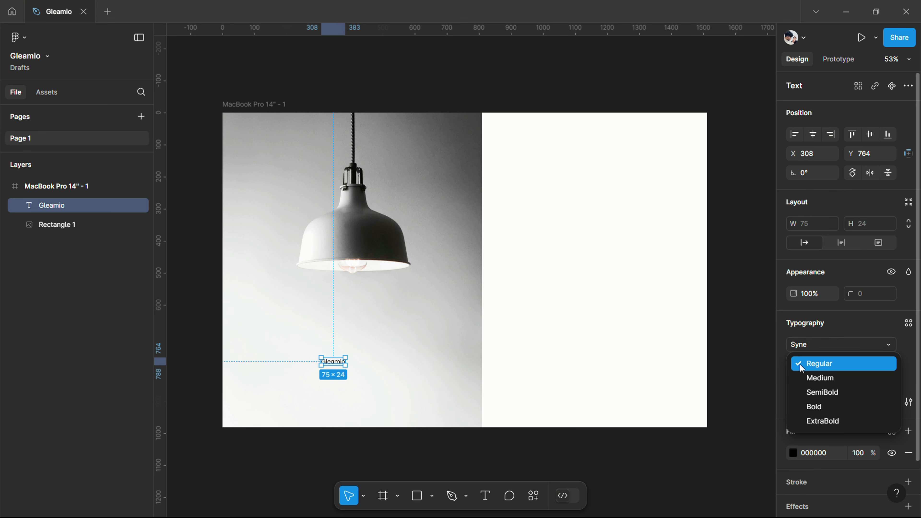
left_click(816, 391)
left_click(891, 364)
left_click(871, 441)
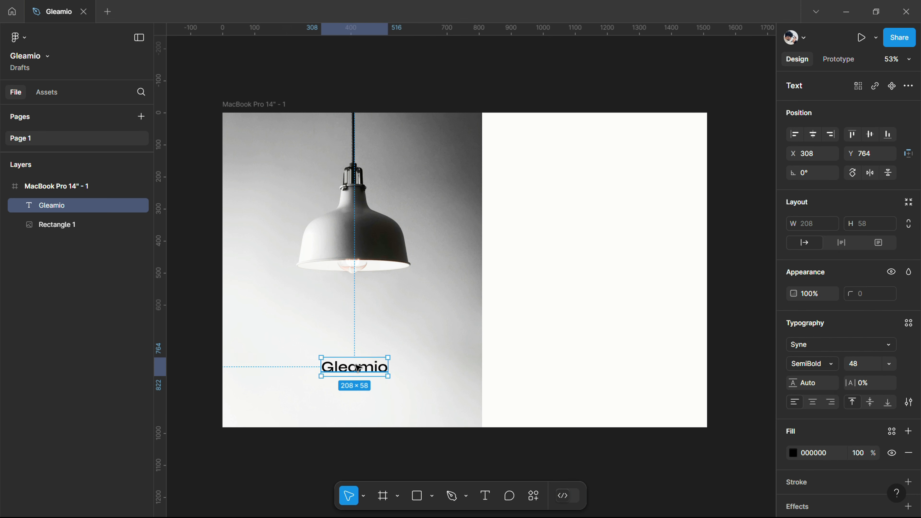
left_click_drag(359, 368, 358, 394)
left_click(499, 313)
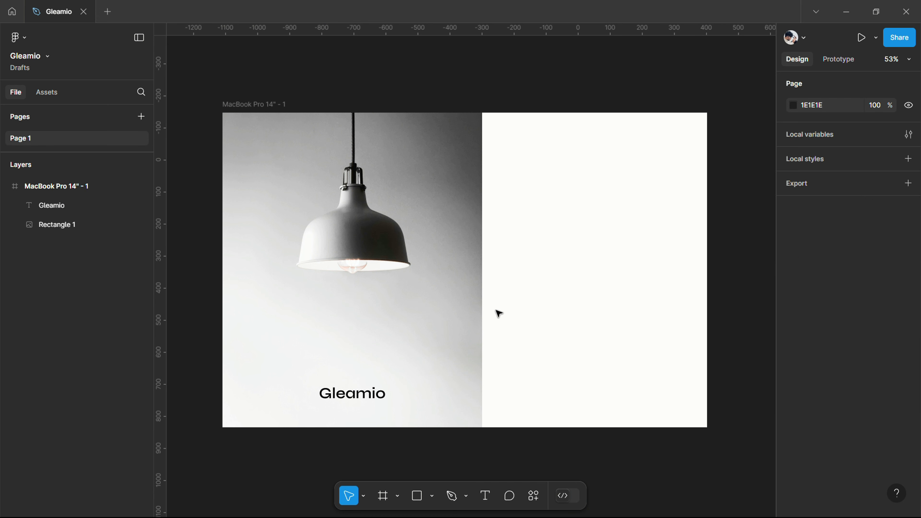
Add a 'Sign up' text in the frame's right half.
key("t")
left_click(510, 212)
type("Sign")
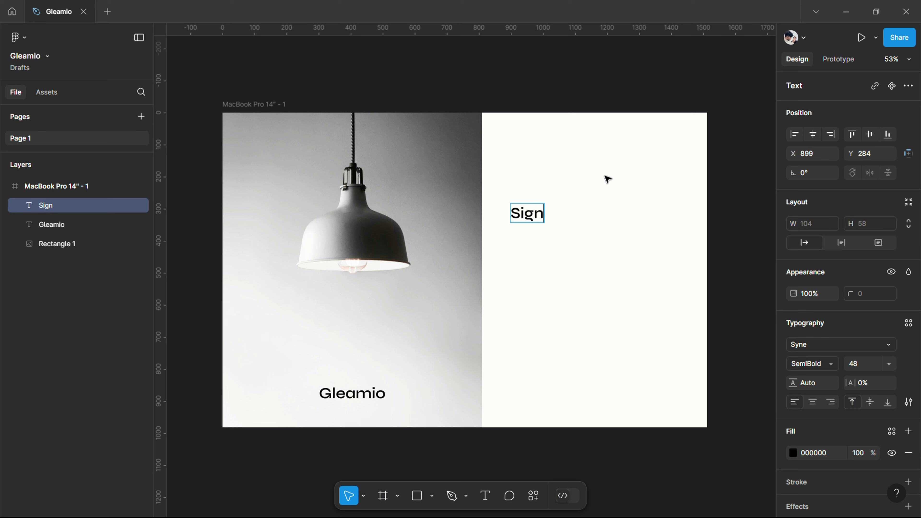
type(" up")
key("Escape")
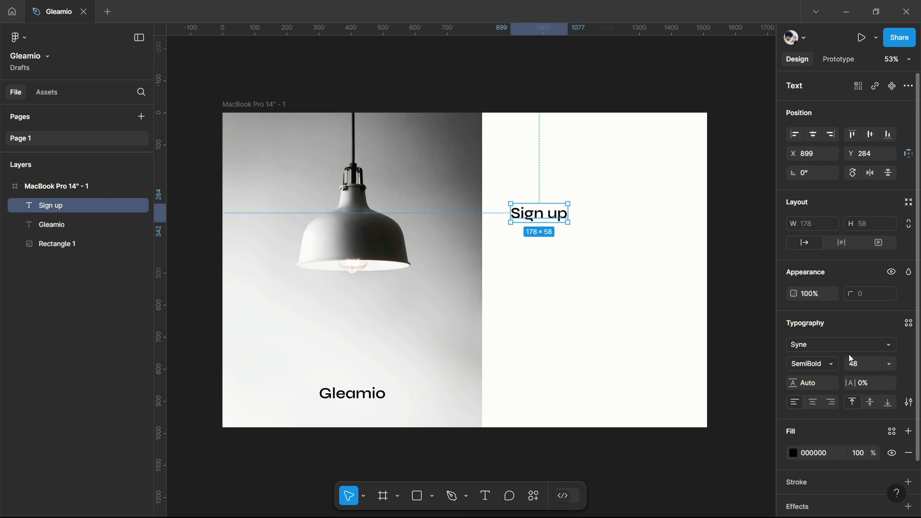
Set the Sign up heading to Urbanist size 36 and move it up and left.
left_click(842, 344)
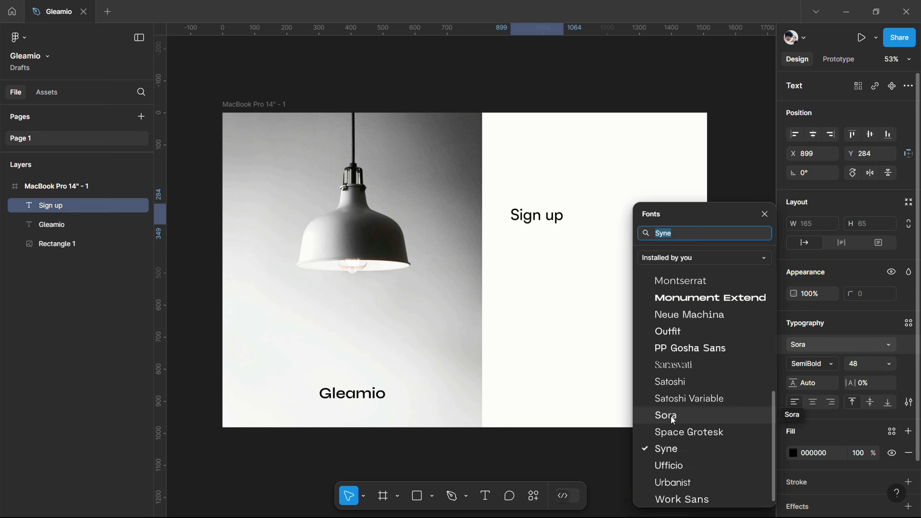
left_click(678, 481)
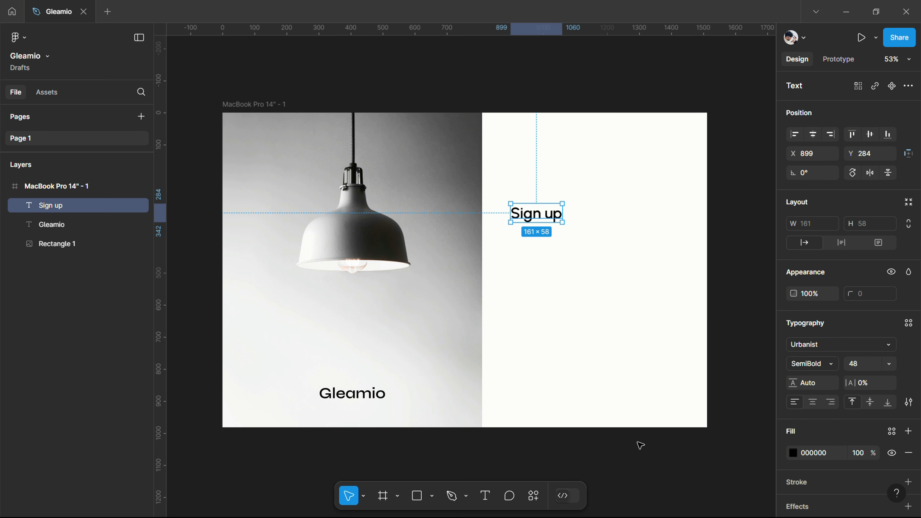
left_click(891, 365)
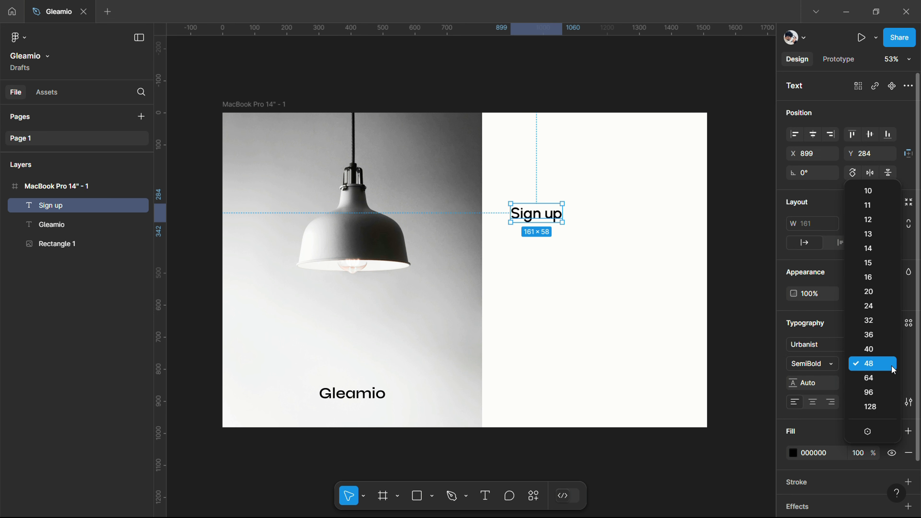
left_click(877, 349)
left_click_drag(531, 210, 527, 190)
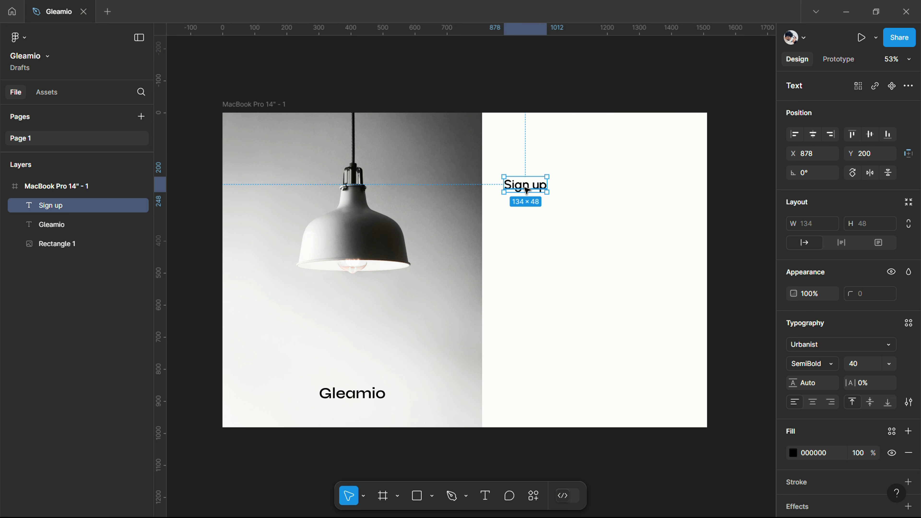
left_click(888, 364)
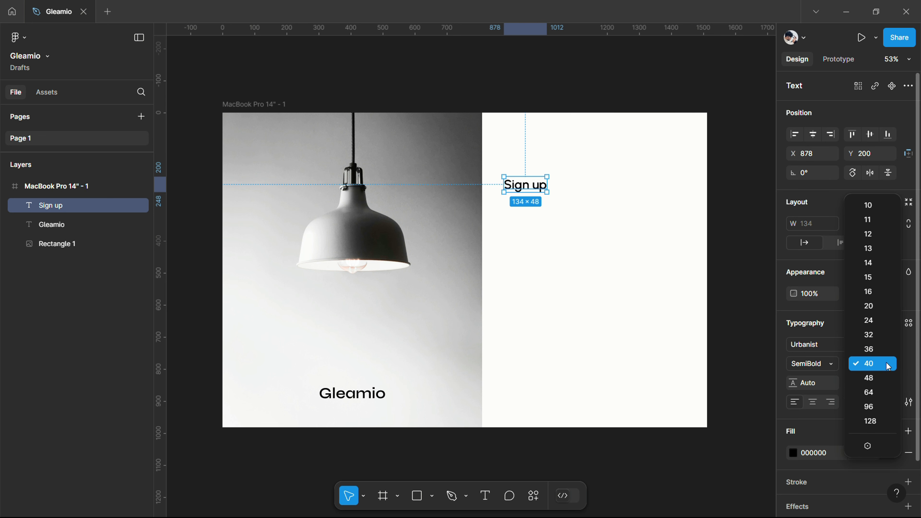
left_click(864, 347)
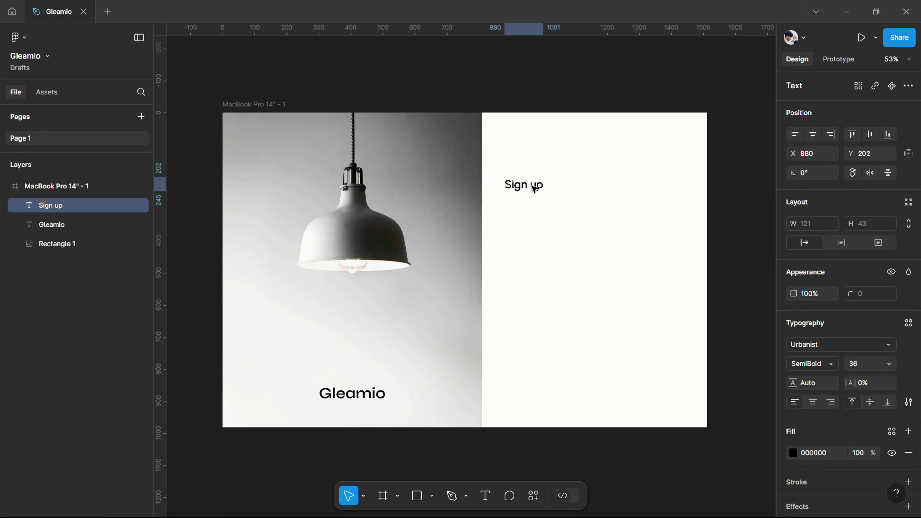
left_click(625, 123)
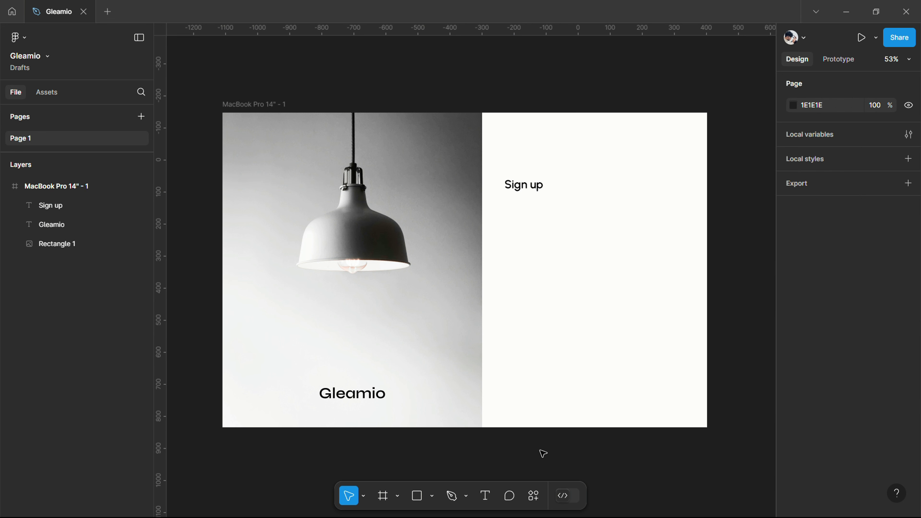
Add the text 'Already have an account? Sign in' below the heading.
key("t")
left_click(509, 219)
type("Alr")
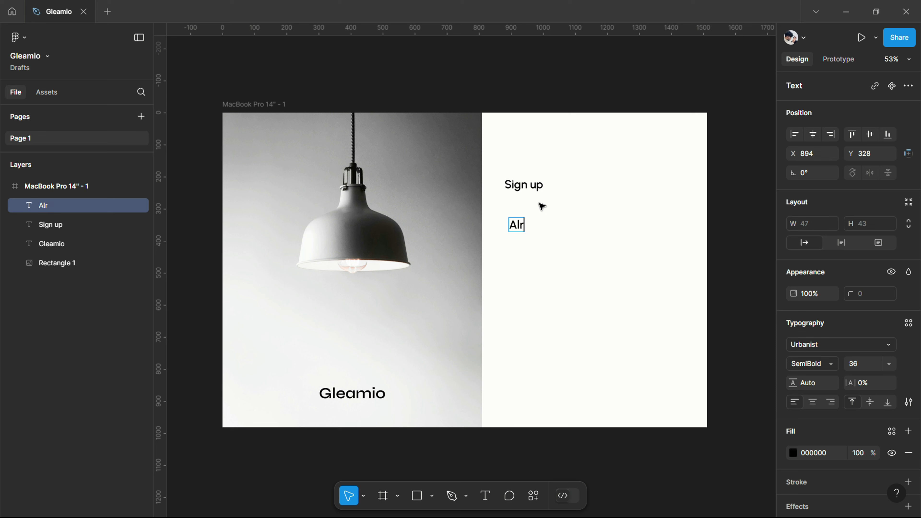
type("eady ha")
key("BackSpace")
type("hav")
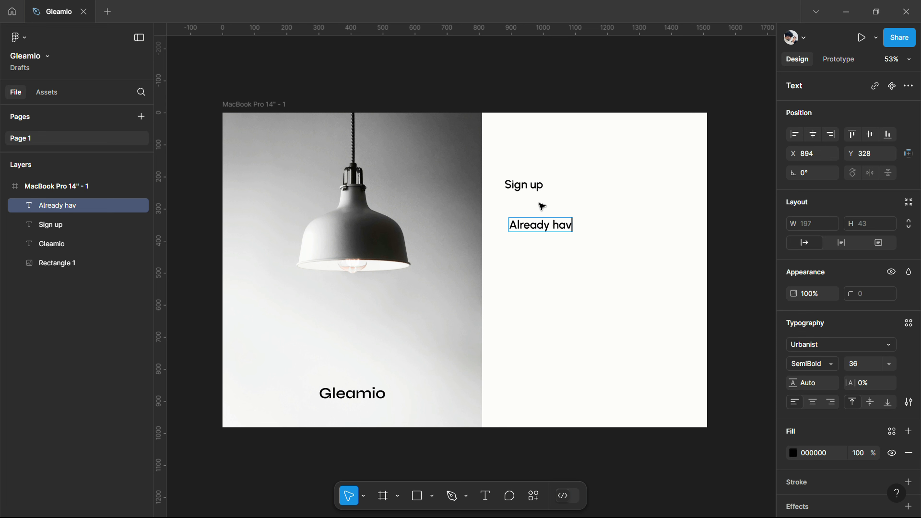
type("e an account")
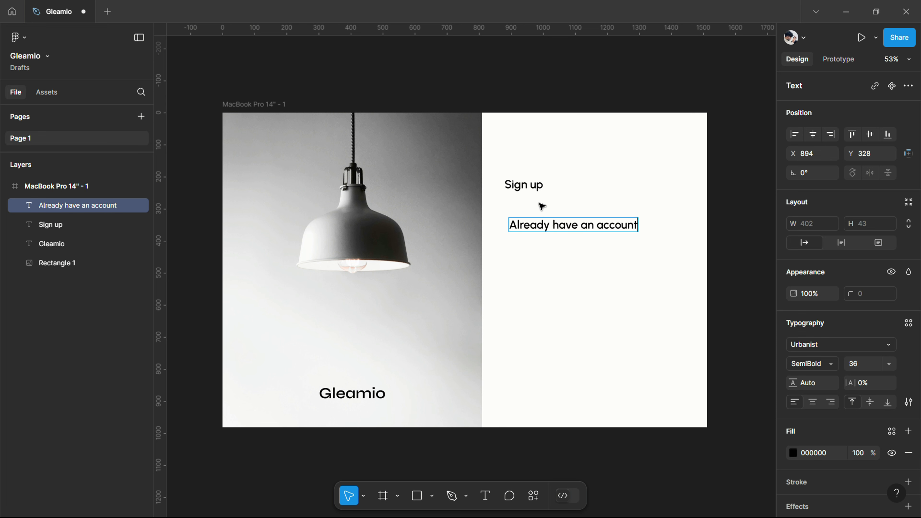
type("? Sign")
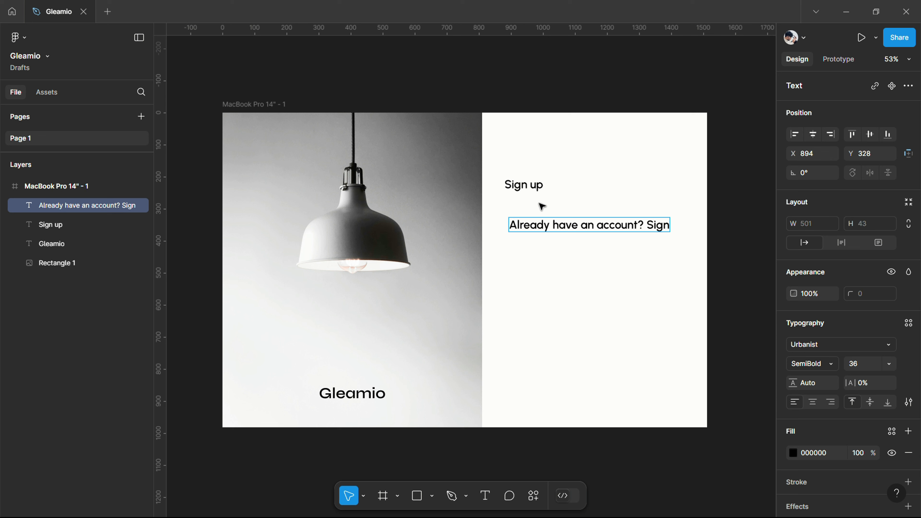
type(" in")
key("Escape")
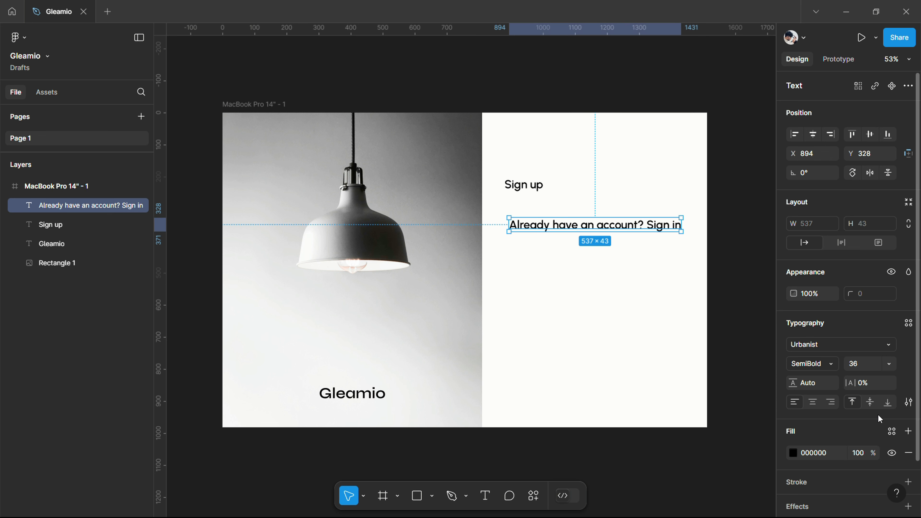
Make the line Regular size 24 and left-align it under the Sign up heading.
left_click(889, 363)
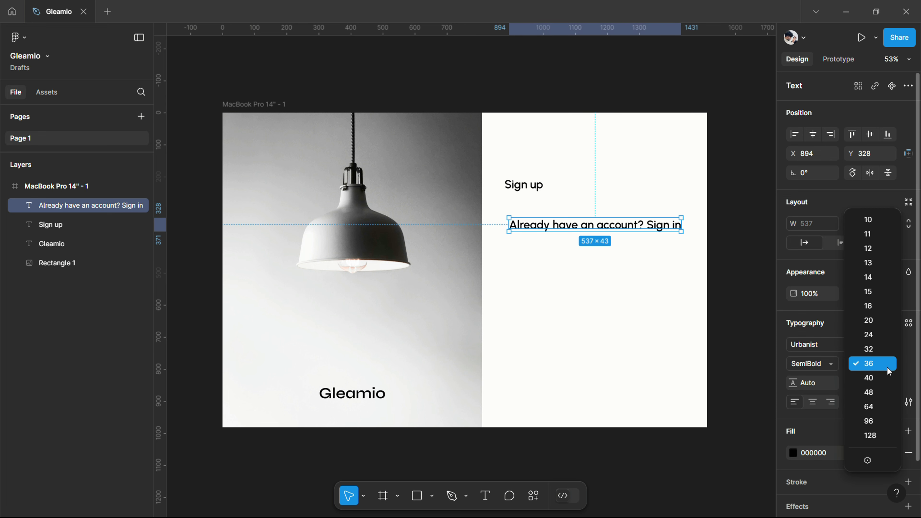
left_click(878, 320)
left_click(812, 364)
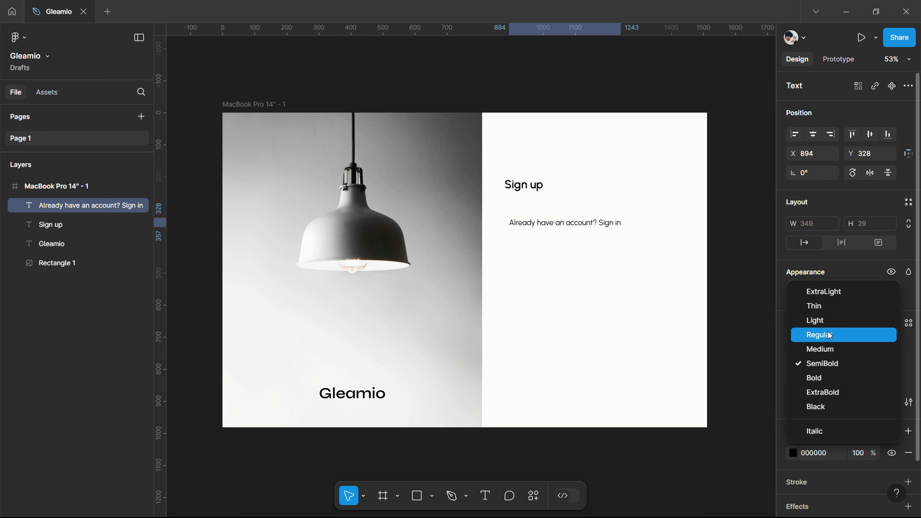
left_click(812, 333)
mouse_move(552, 224)
left_mouse_down()
mouse_move(547, 202)
mouse_move(620, 203)
left_mouse_up()
Colour the words 'Sign in' teal (00968F).
double_click(594, 202)
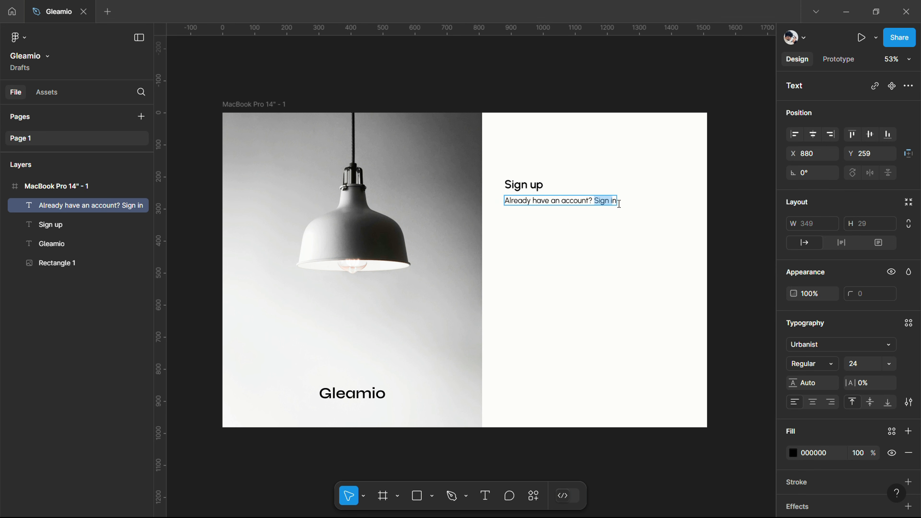
left_click(794, 454)
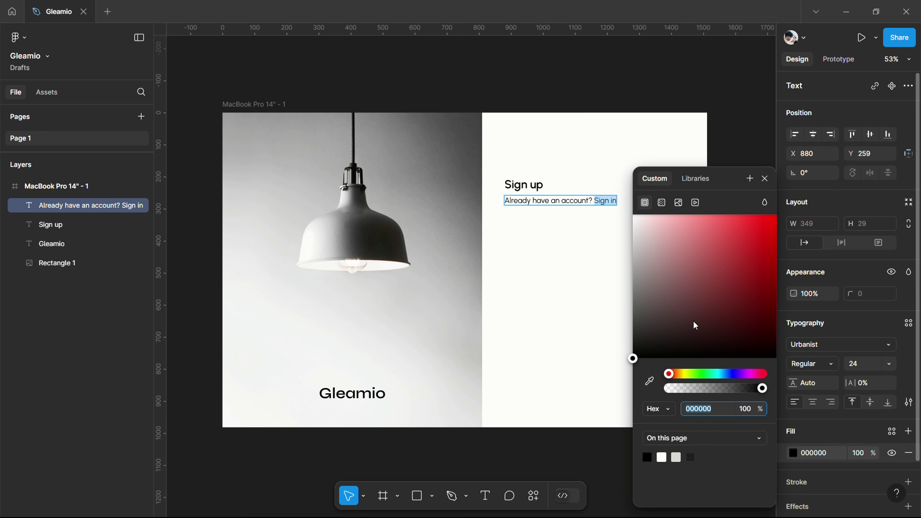
left_click(718, 374)
left_click_drag(746, 304, 783, 278)
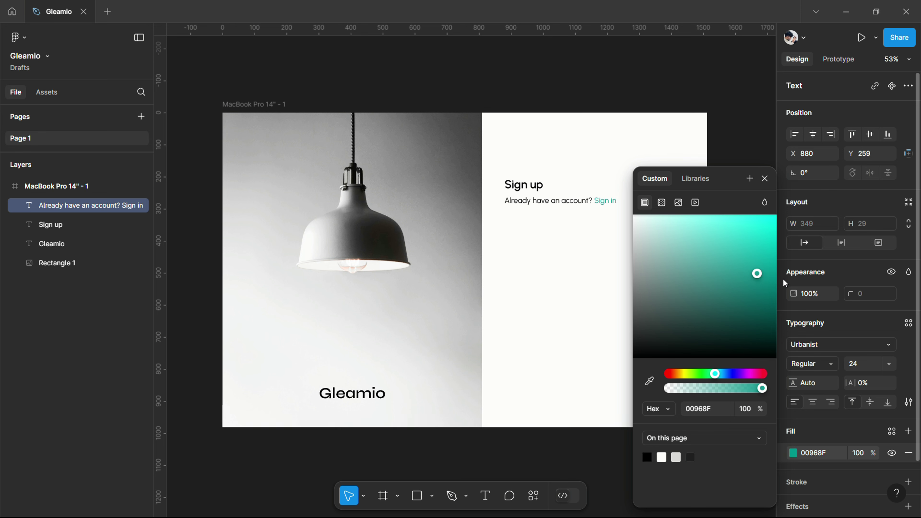
left_click(585, 268)
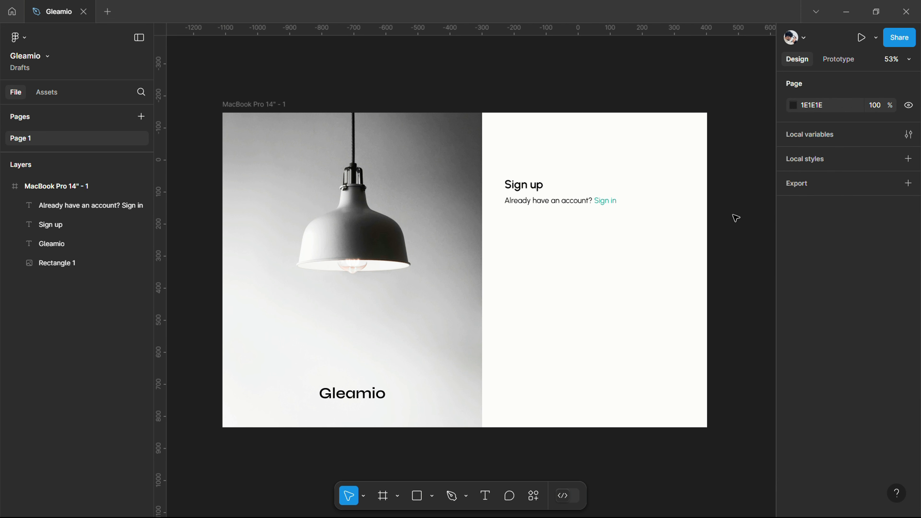
Draw a 457×69 box under the prompt with no fill and only a bottom D7D7D7 stroke.
key("r")
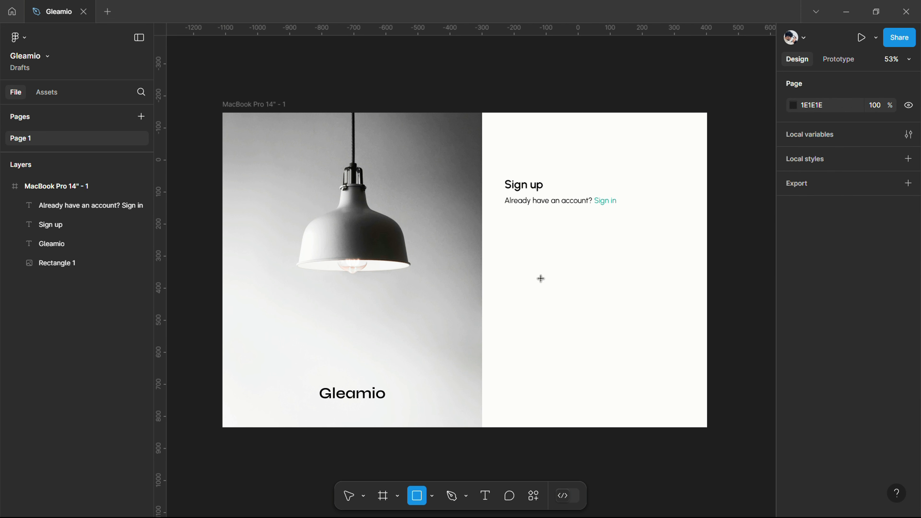
mouse_move(504, 216)
left_mouse_down()
mouse_move(549, 252)
mouse_move(652, 229)
mouse_move(627, 238)
left_mouse_up()
left_click(908, 355)
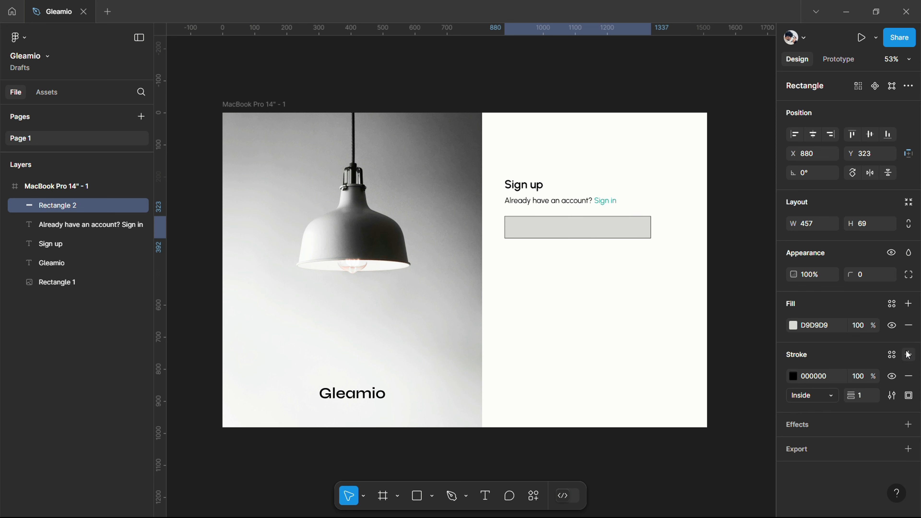
left_click(909, 325)
left_click(909, 369)
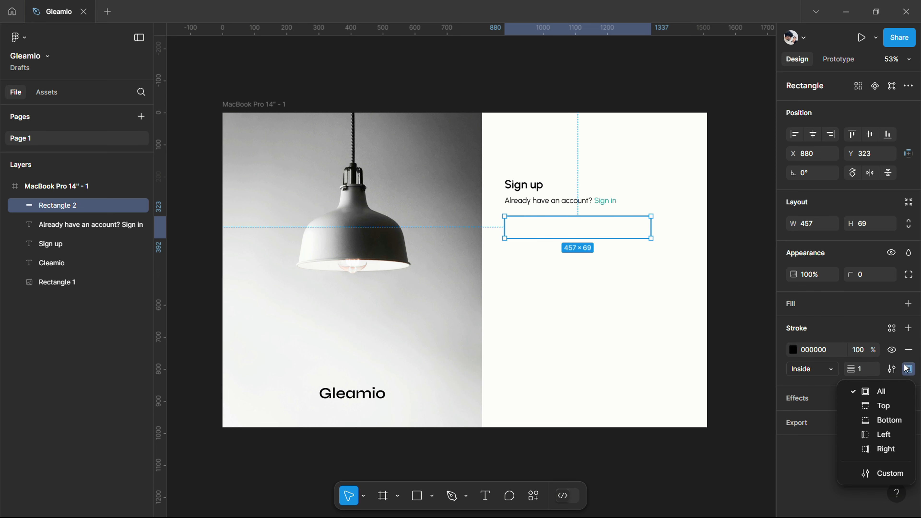
left_click(881, 423)
left_click(794, 350)
left_click_drag(635, 248, 633, 239)
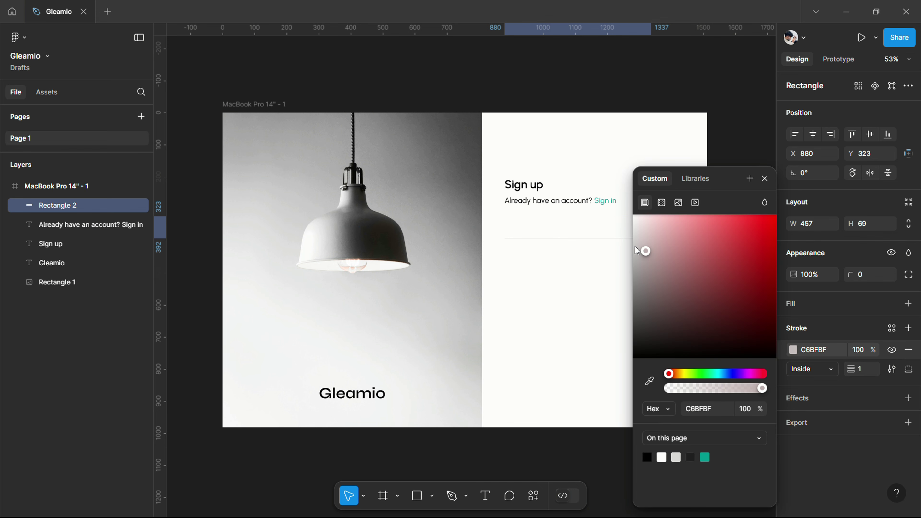
left_click(603, 313)
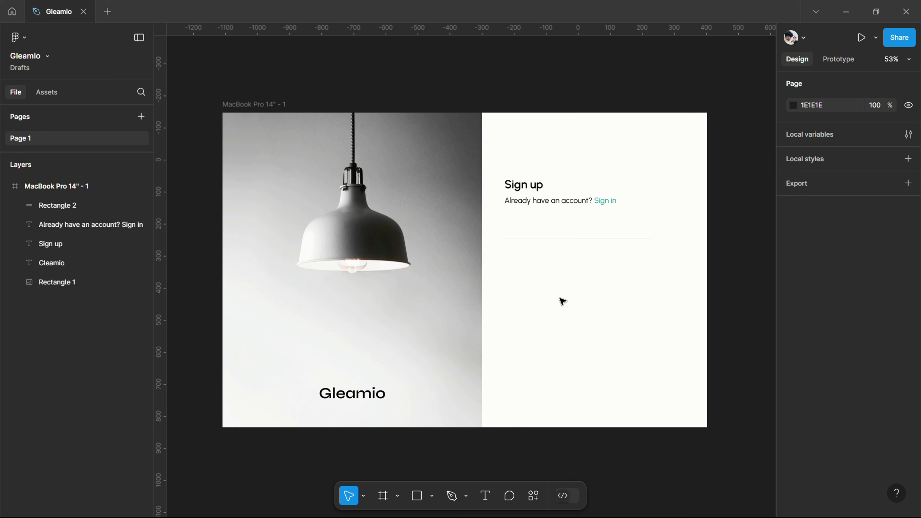
Add a 'Your name' text inside the input field.
key("t")
left_click(522, 223)
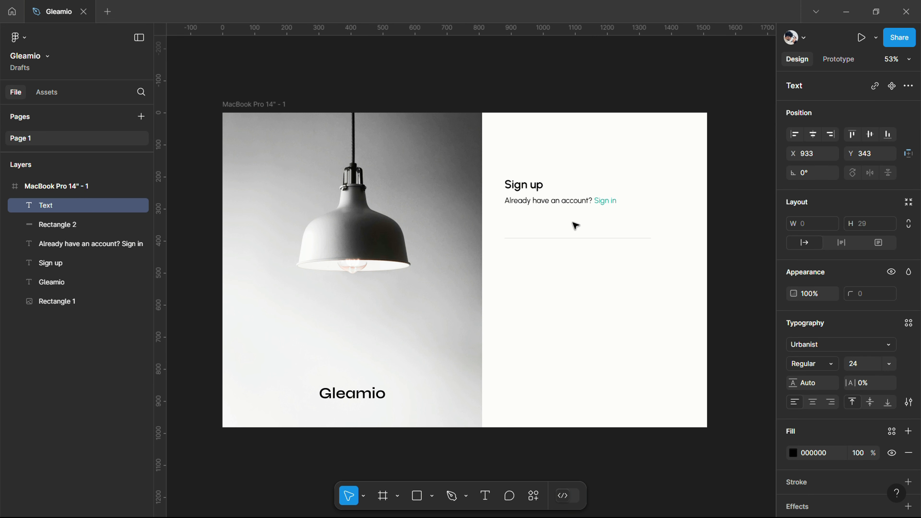
type("Your name")
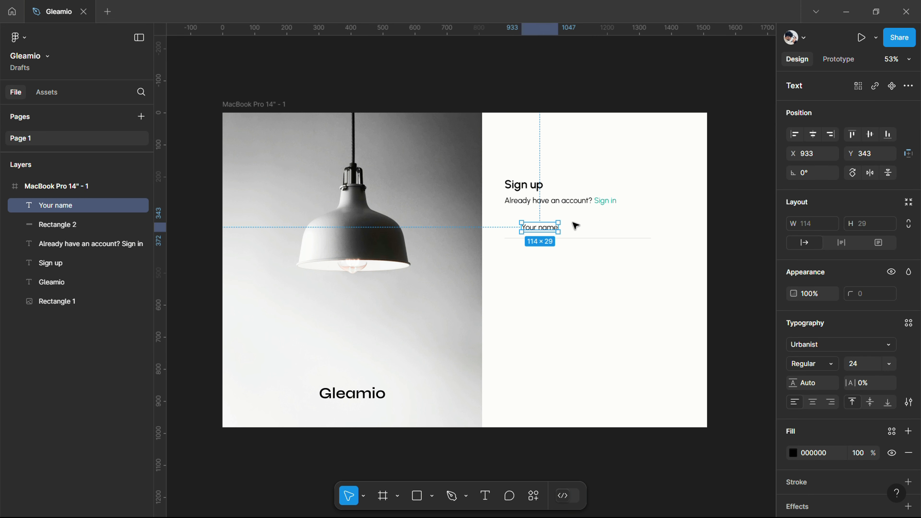
Copy the field's D7D7D7 border colour into the Your name text fill.
left_click(607, 237)
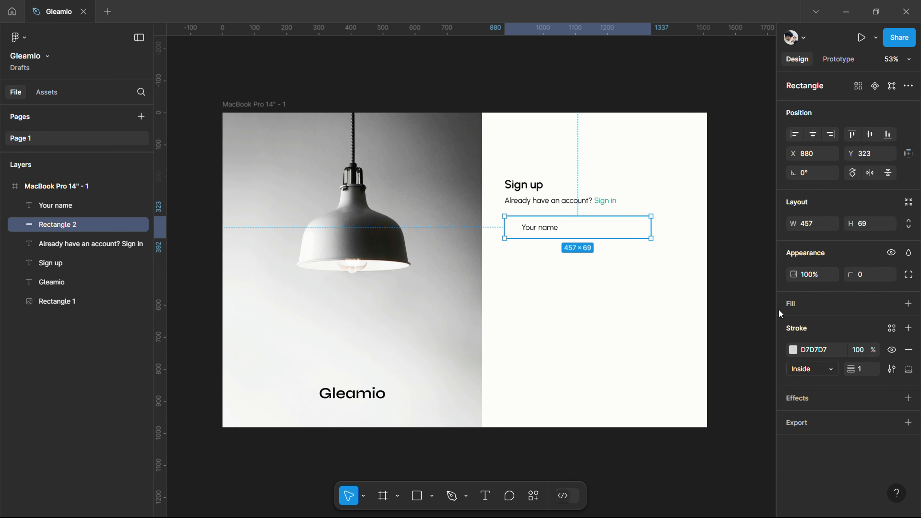
left_click(816, 350)
key("Escape")
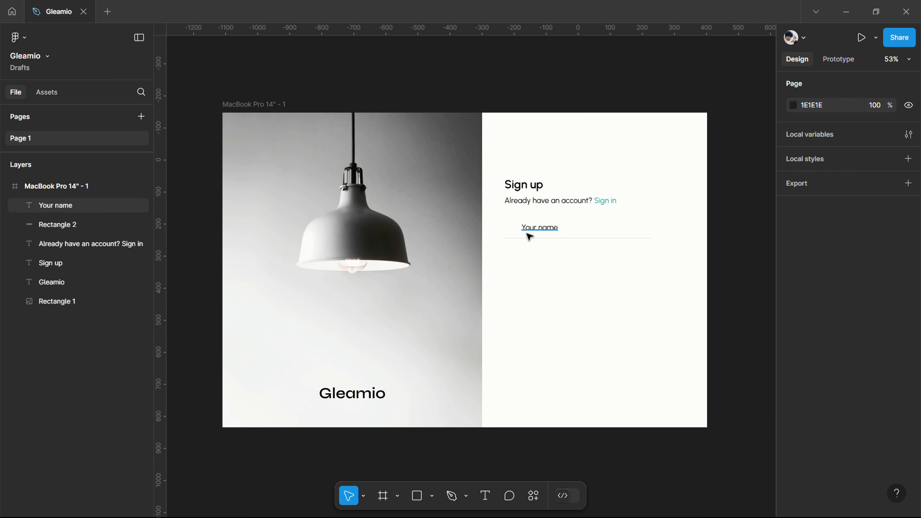
left_click(530, 228)
type("D7D7D7")
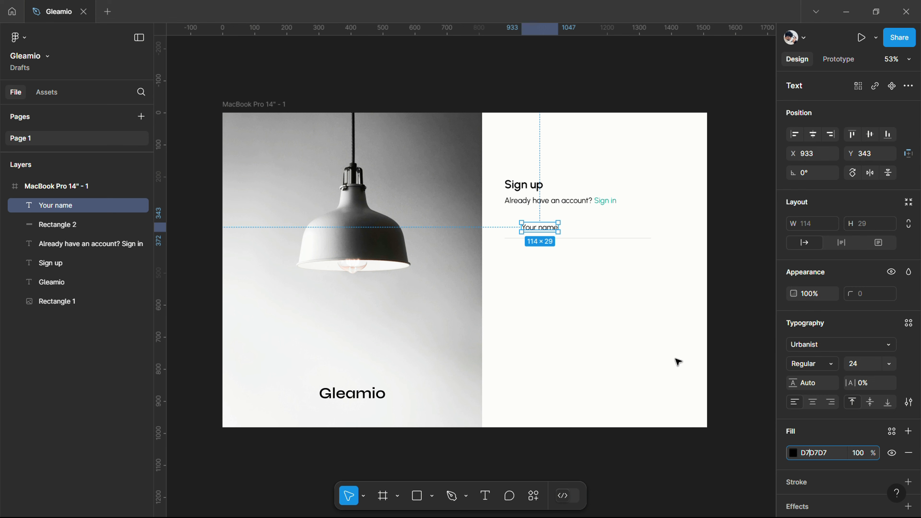
left_click(675, 361)
Position the Your name placeholder just above the underline, aligned with the heading.
left_click(544, 228)
left_click_drag(548, 228, 540, 229)
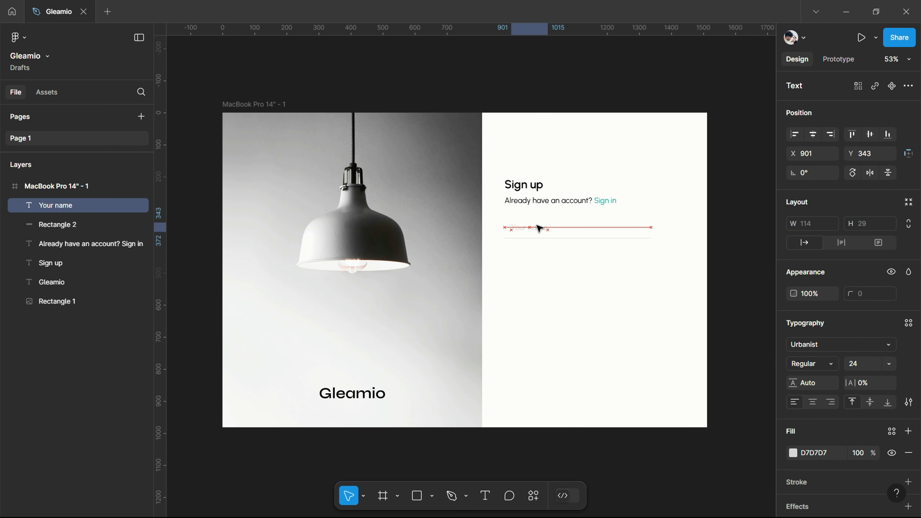
left_click(551, 274)
left_click(536, 228)
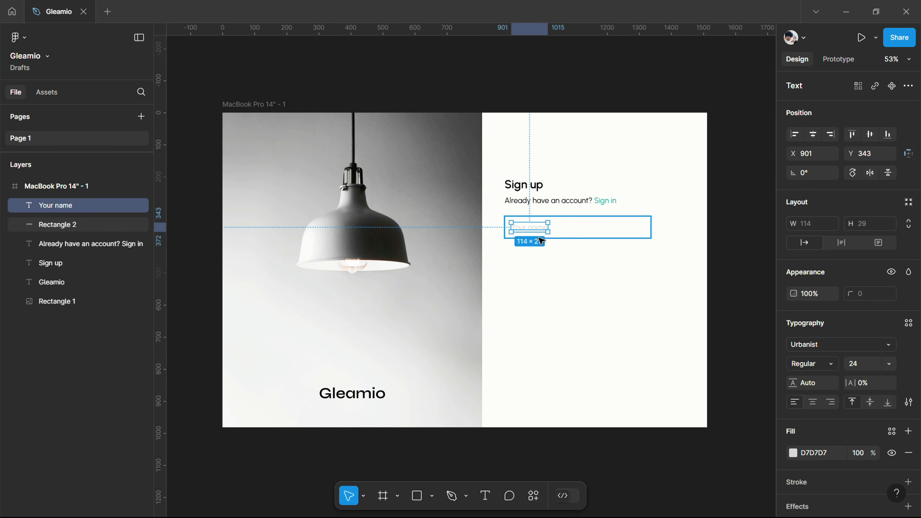
key("Down")
key("Down")
key("Down")
key("Down")
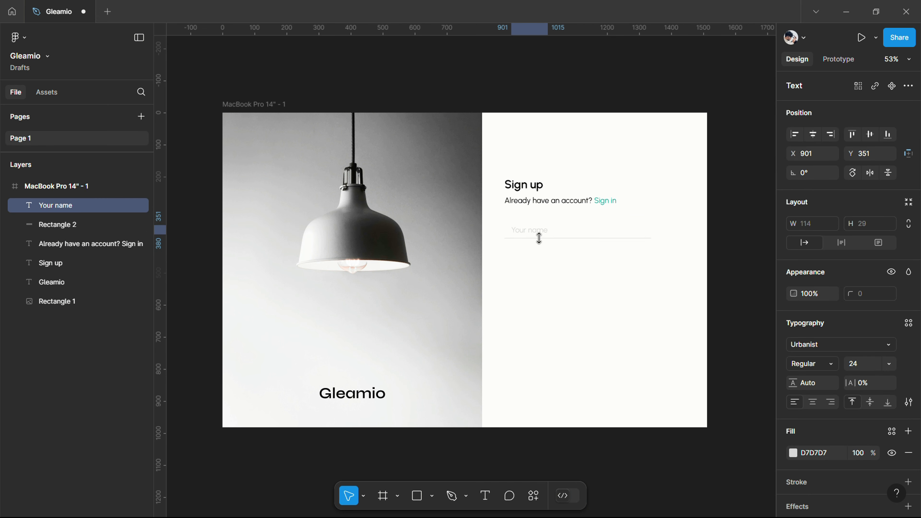
left_click(591, 298)
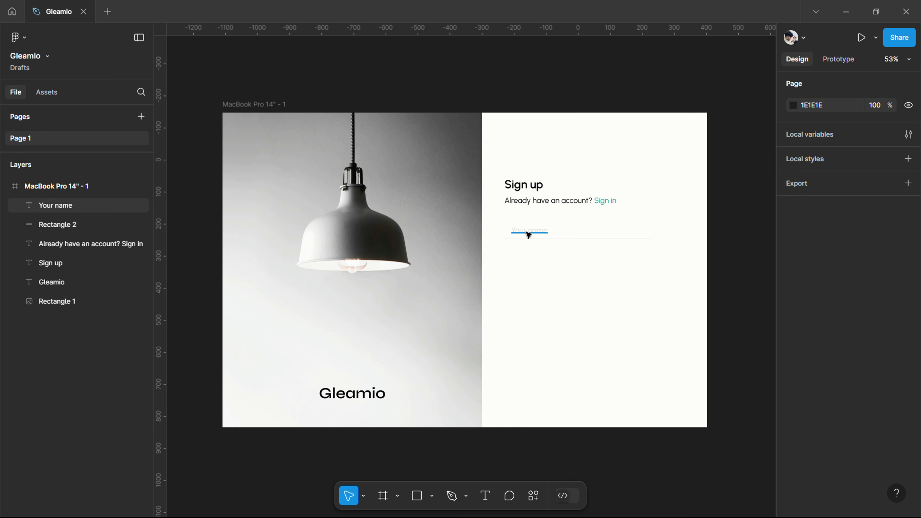
left_click_drag(529, 231, 524, 230)
left_click(531, 263)
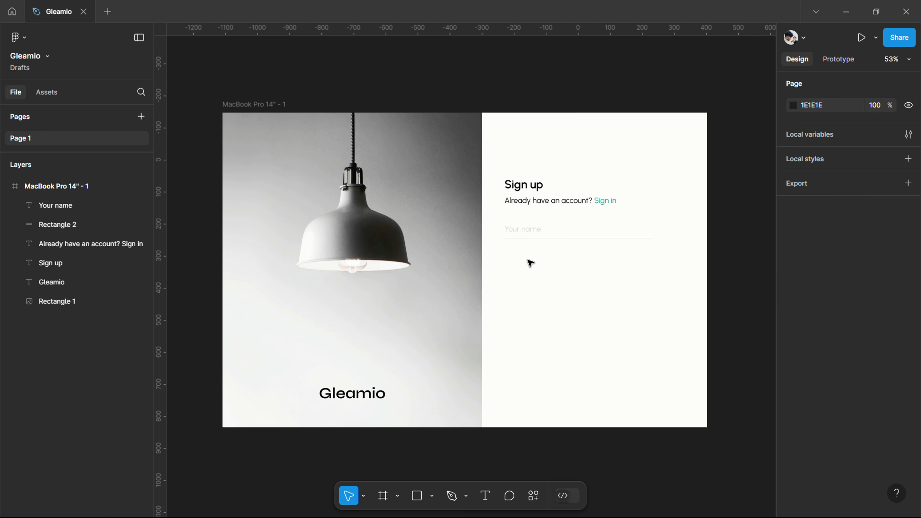
Group the Your name placeholder with its field box.
left_click_drag(499, 262, 659, 212)
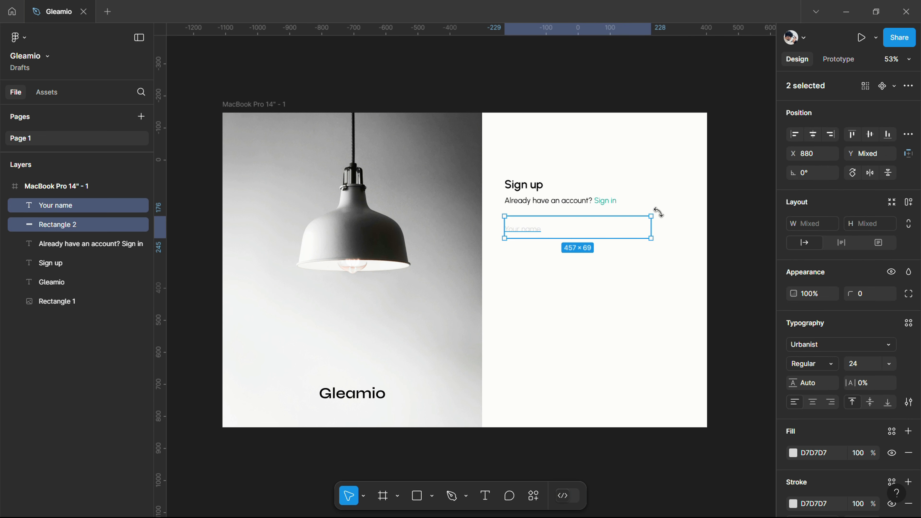
right_click(593, 238)
left_click(602, 303)
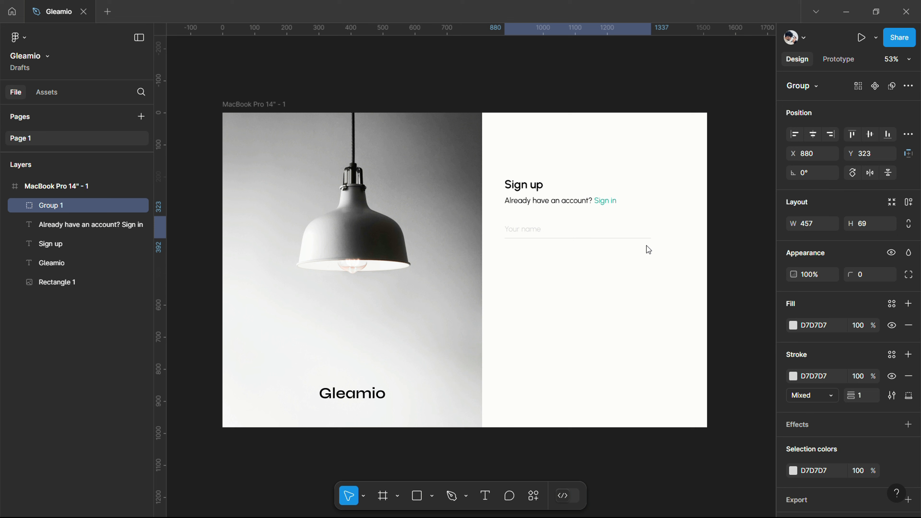
Paste a copy of the name field into the frame directly below the original.
right_click(564, 234)
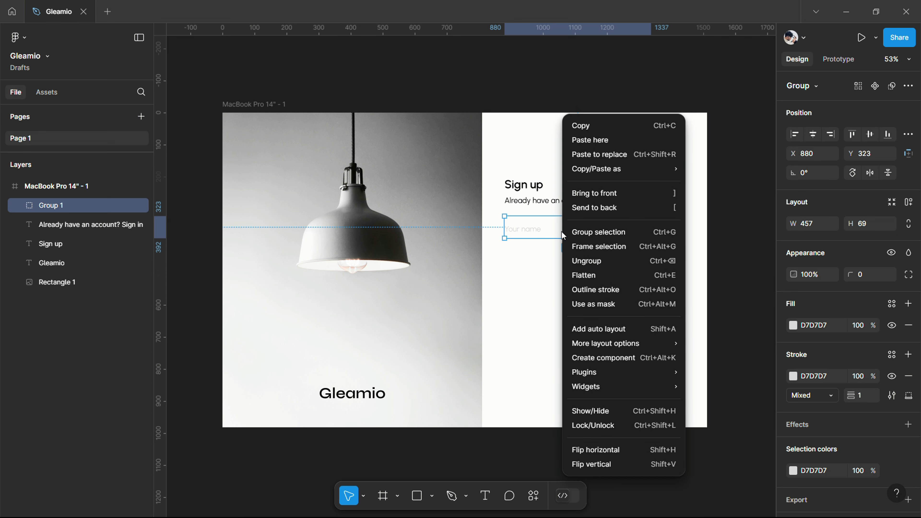
key("Escape")
right_click(530, 291)
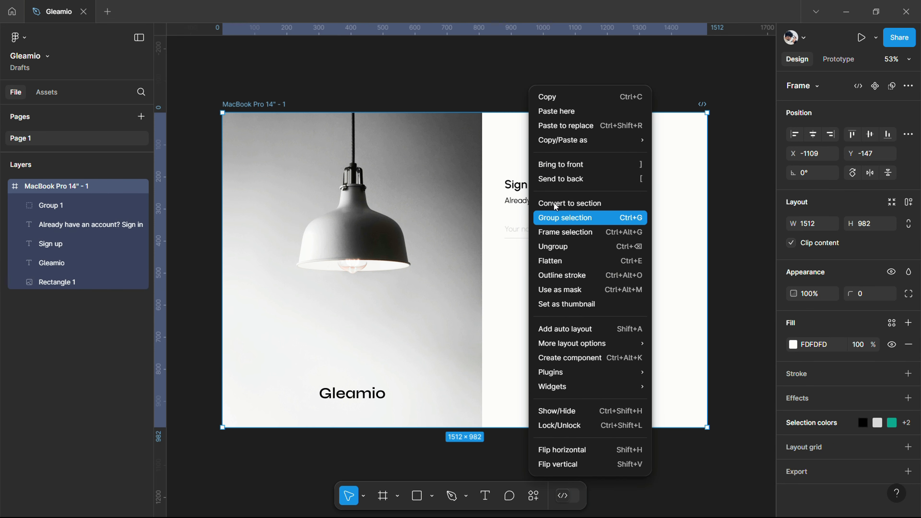
left_click(556, 114)
left_click_drag(557, 282, 559, 255)
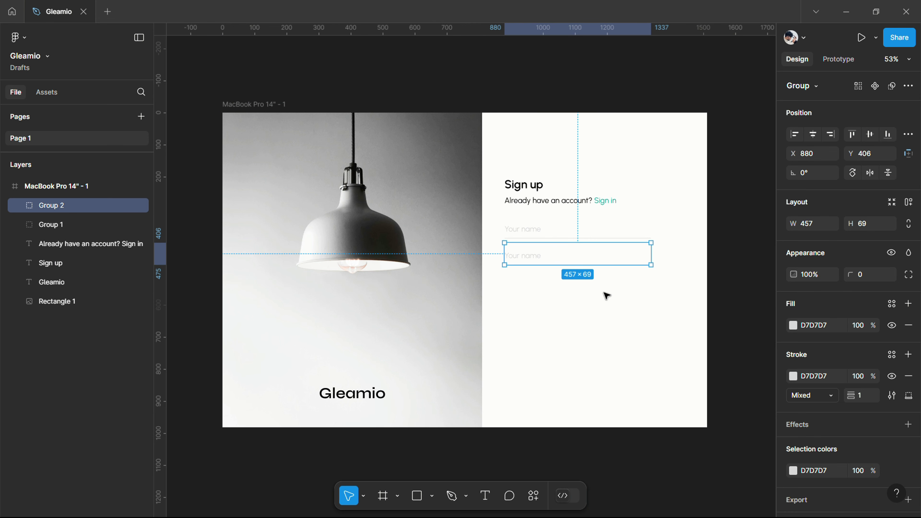
key("alt")
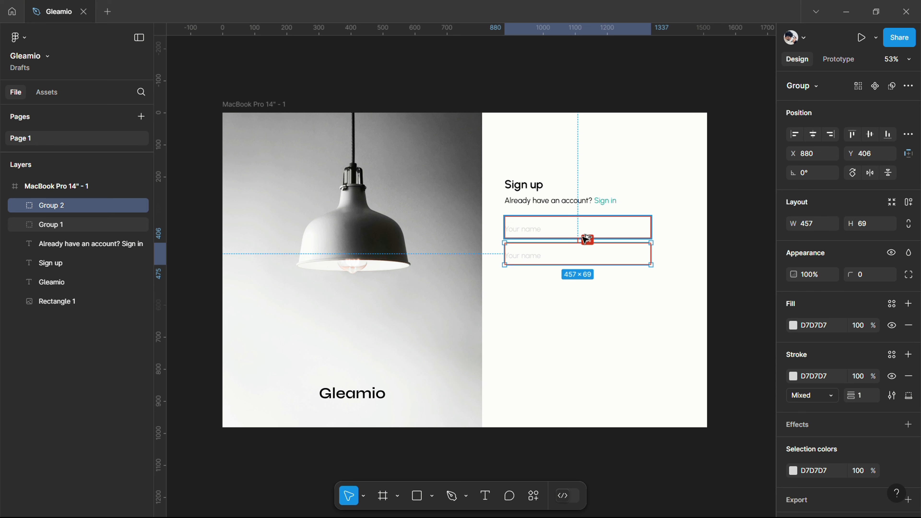
Rename the copy's placeholder to 'Username' and duplicate that field beneath it.
double_click(522, 258)
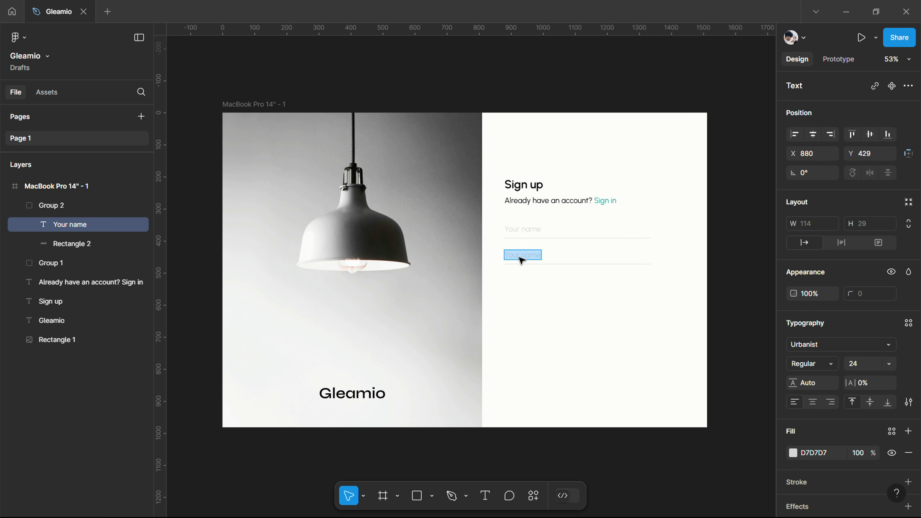
key("BackSpace")
type("Username")
key("Escape")
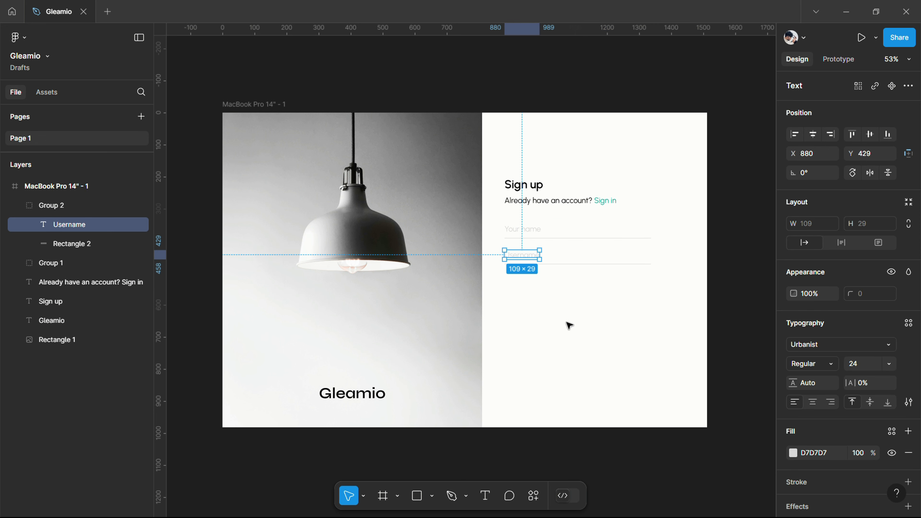
key("Escape")
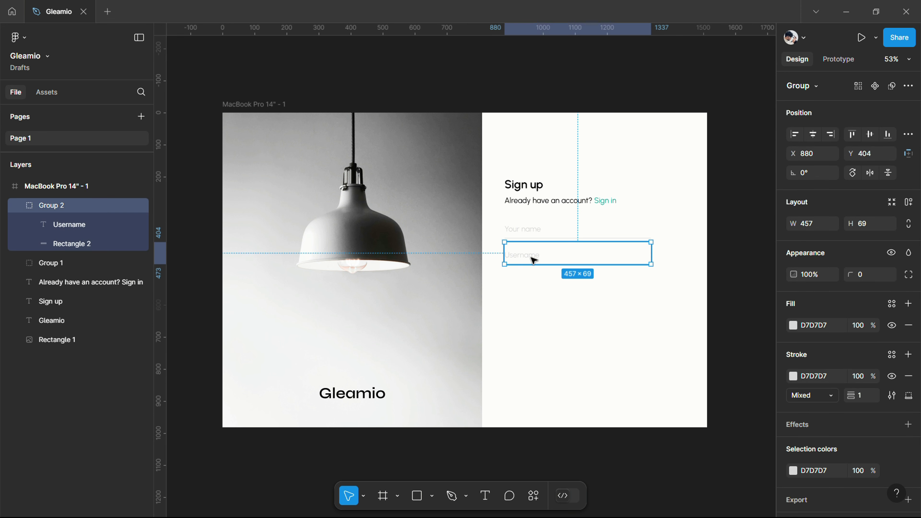
left_click_drag(531, 255, 537, 284)
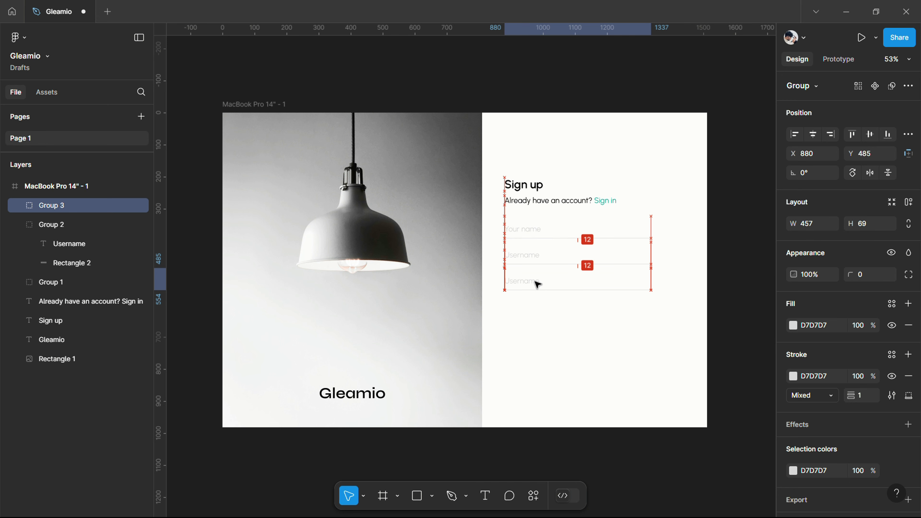
Rename the third field's placeholder to 'Email address'.
double_click(529, 281)
type("Emai")
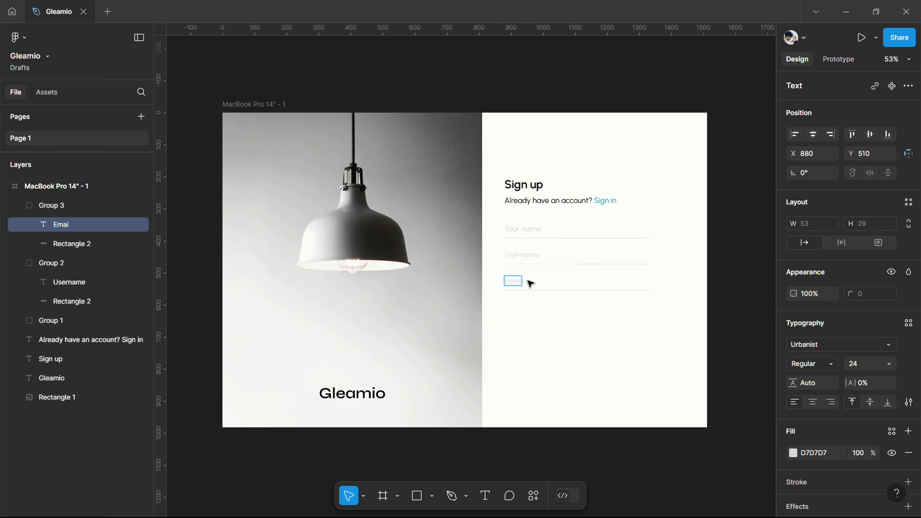
type("l address")
left_click(588, 362)
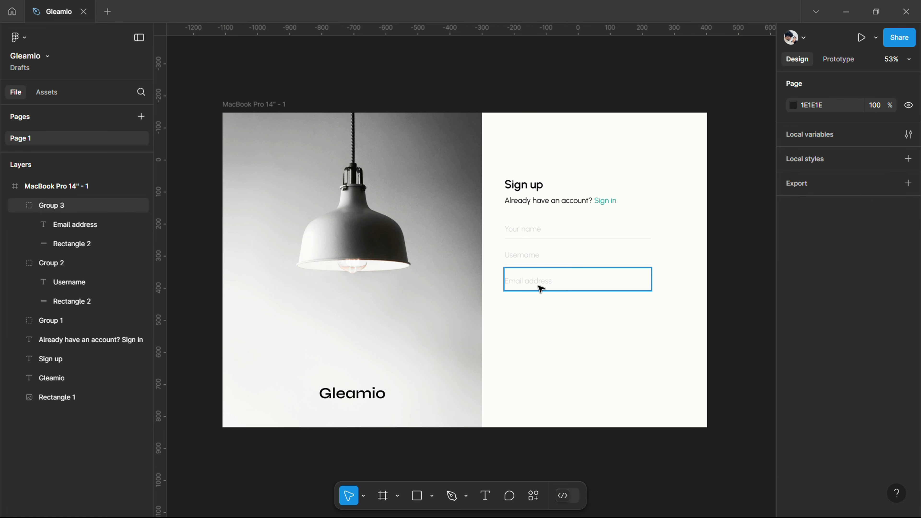
Duplicate the Email address field below and rename the copy 'Password'.
mouse_move(539, 288)
left_mouse_down()
mouse_move(545, 301)
mouse_move(530, 312)
left_mouse_up()
double_click(530, 308)
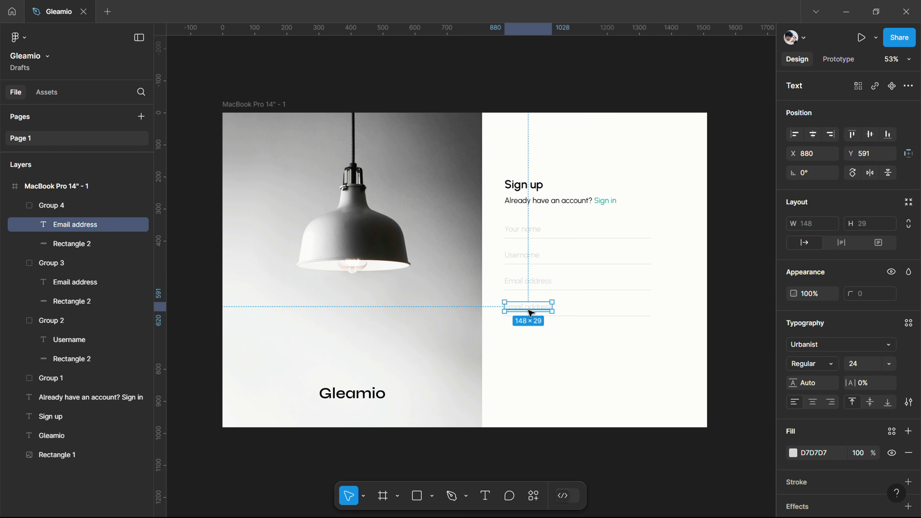
type("Password")
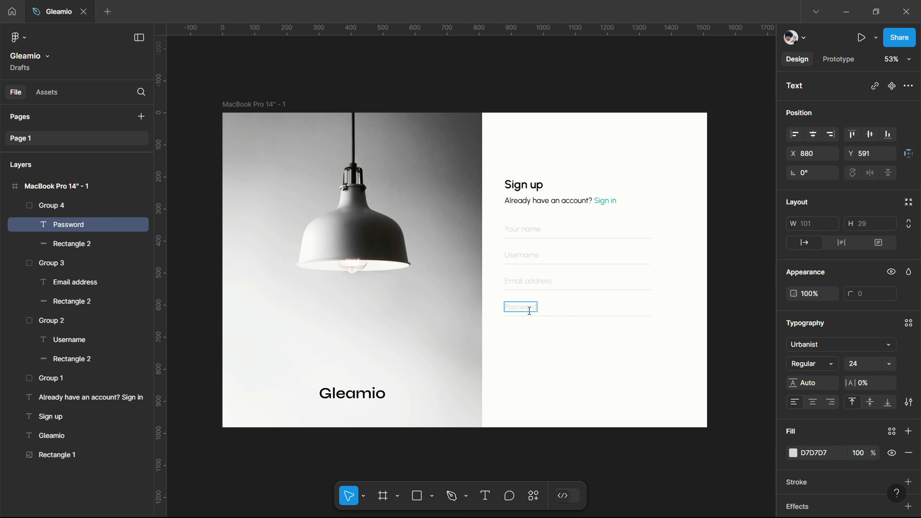
key("Escape")
left_click(569, 381)
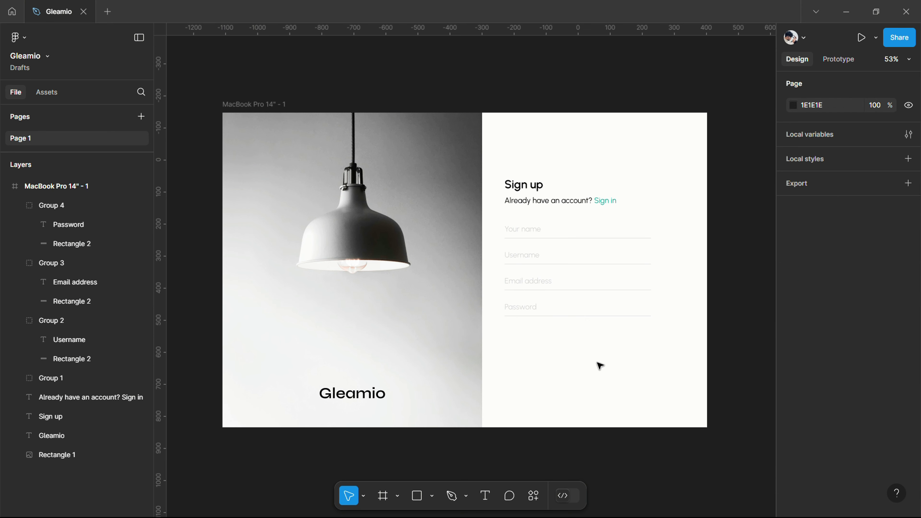
Run the Iconify plugin, search 'eye', and drag a 24×24 line eye icon onto the frame.
left_click(533, 496)
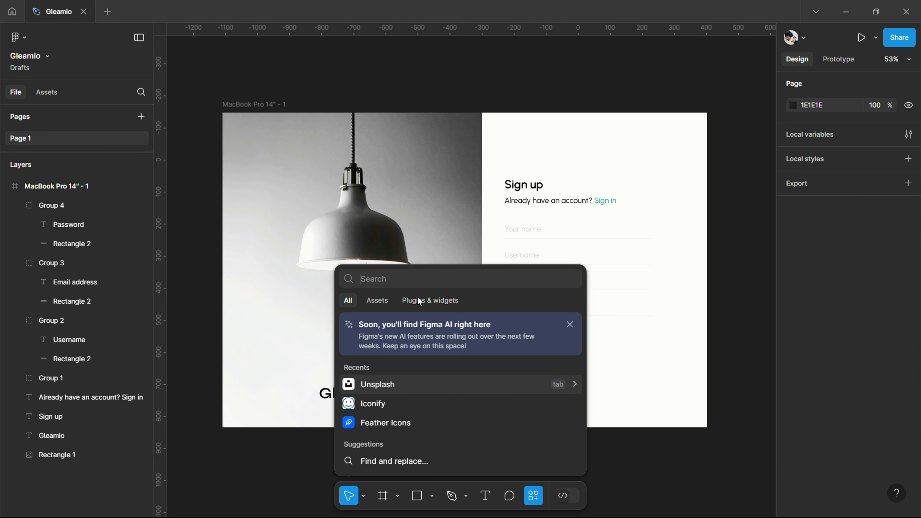
type("iconify")
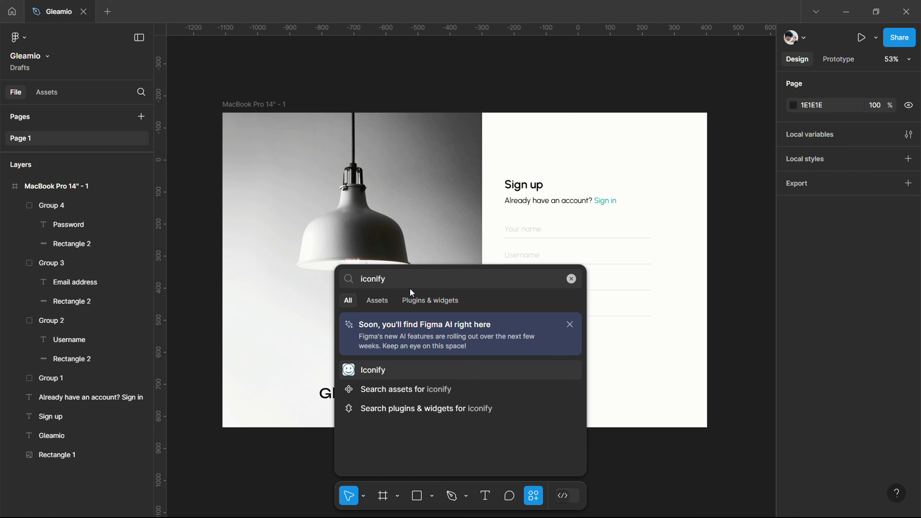
left_click(396, 370)
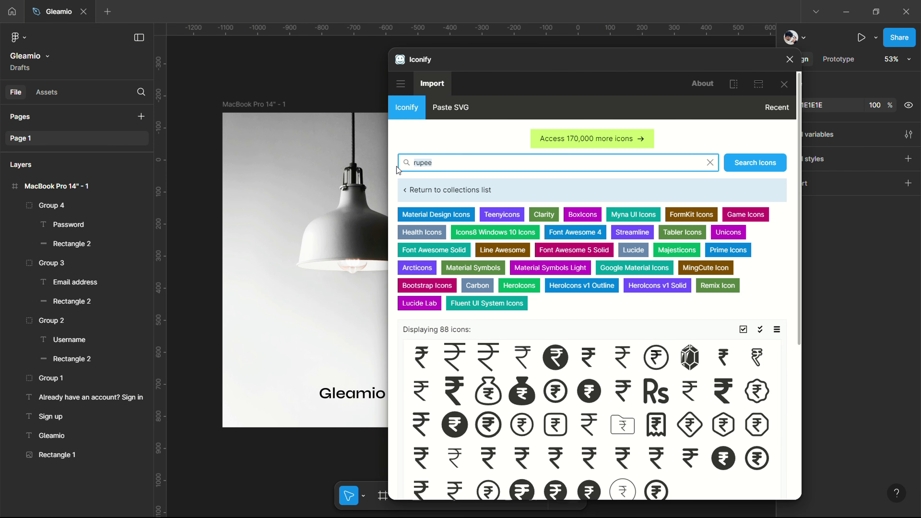
type("eye")
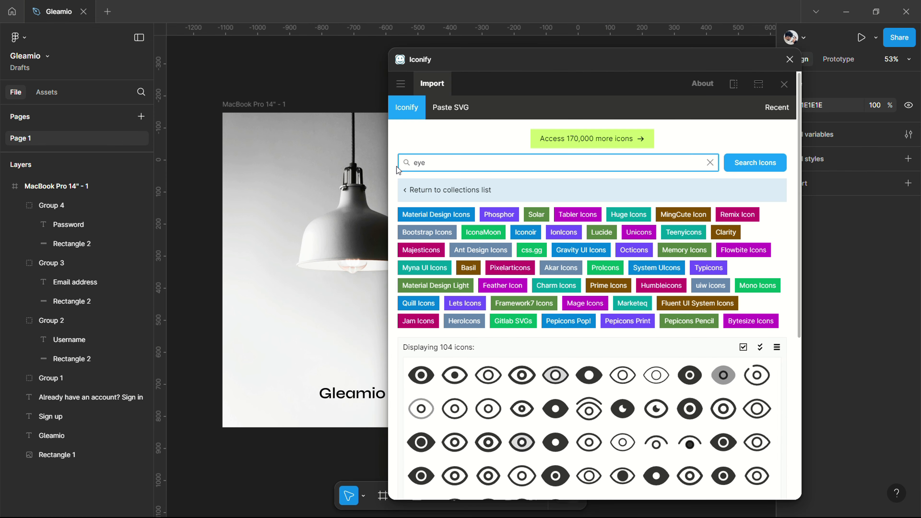
left_click_drag(455, 409, 319, 349)
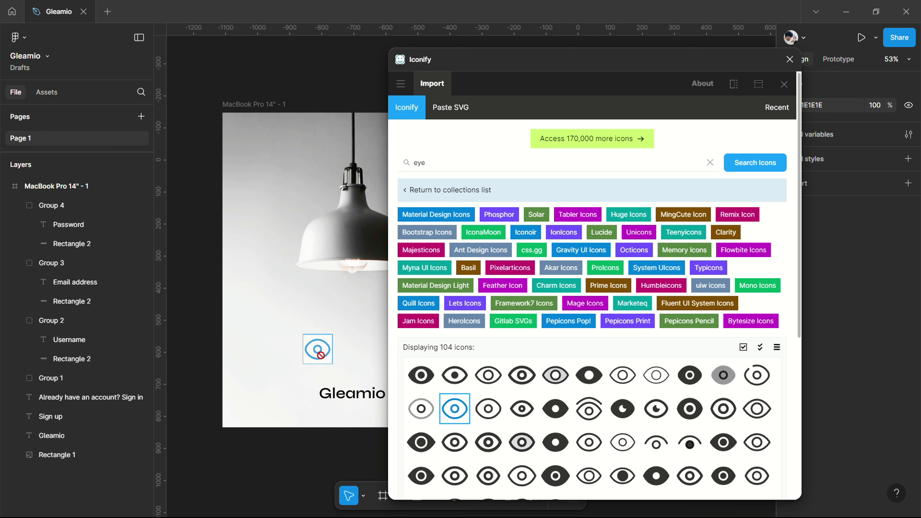
Move the eye icon to the right end of the Password field.
left_click(784, 84)
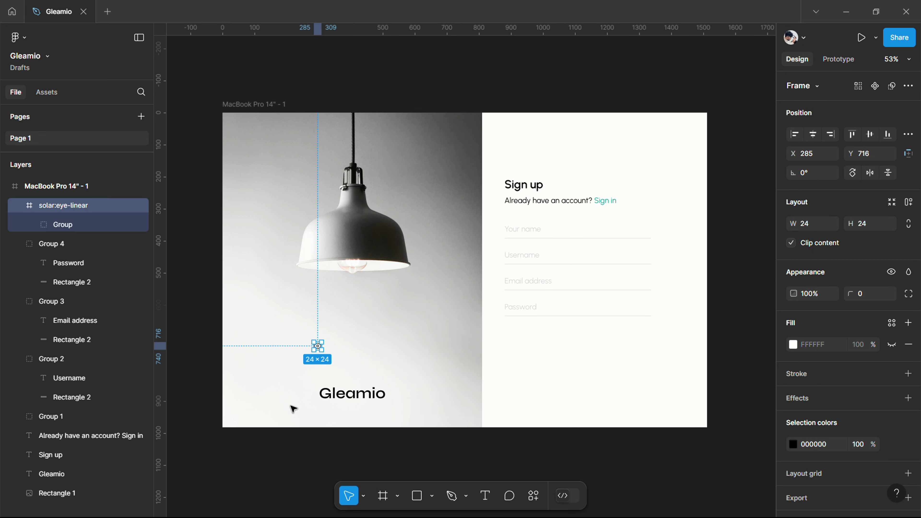
left_click_drag(318, 346, 641, 309)
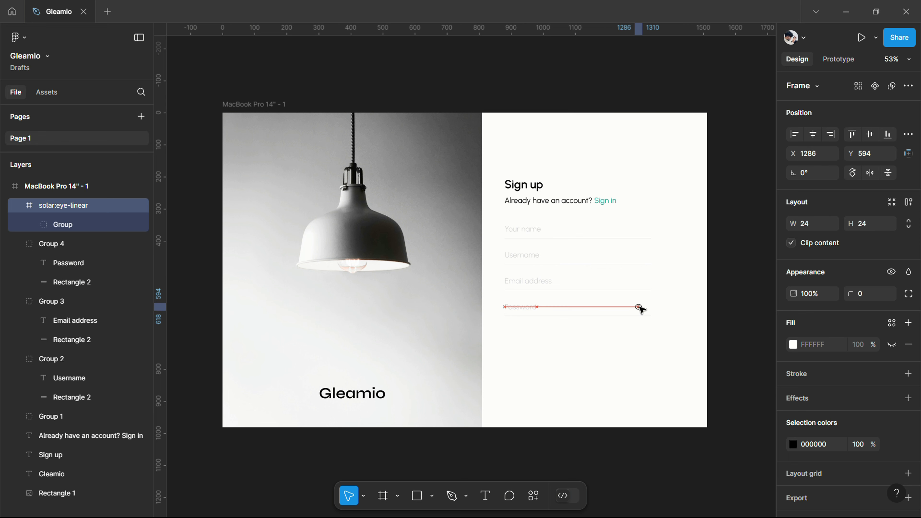
left_click(673, 296)
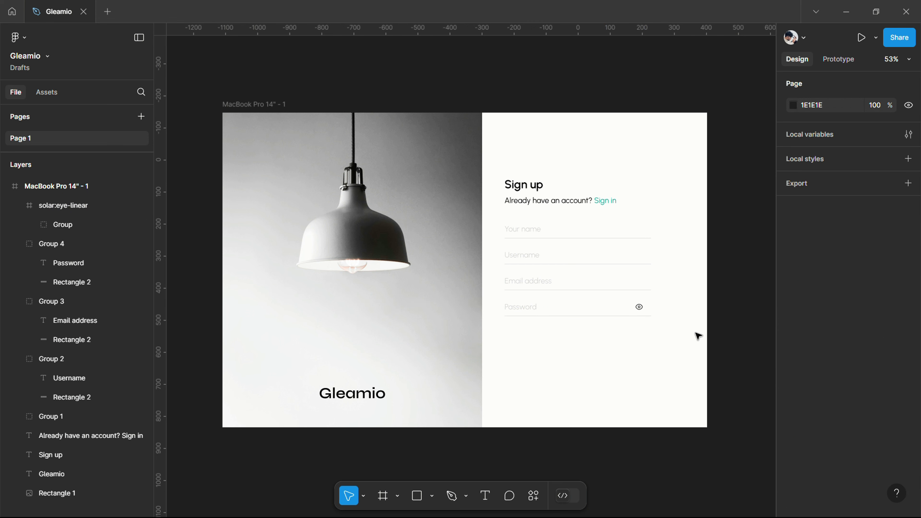
left_click(639, 308)
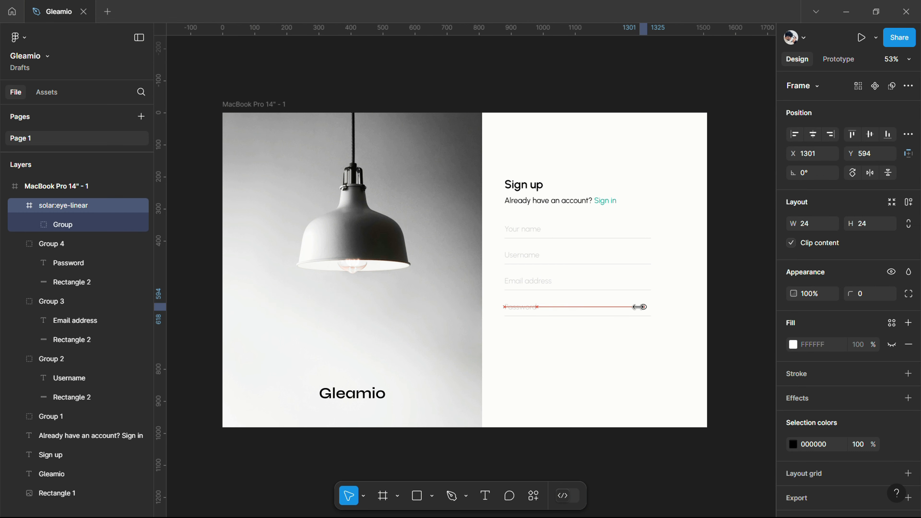
left_click(646, 394)
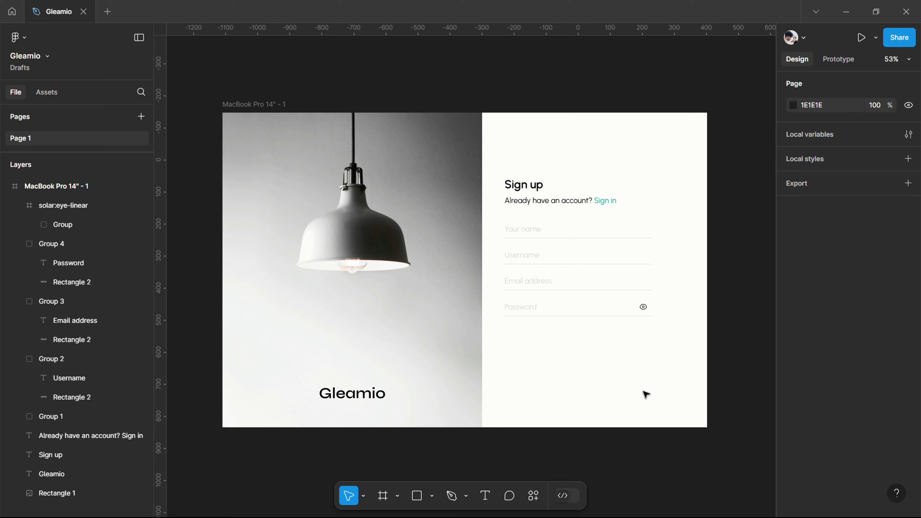
left_click(642, 306)
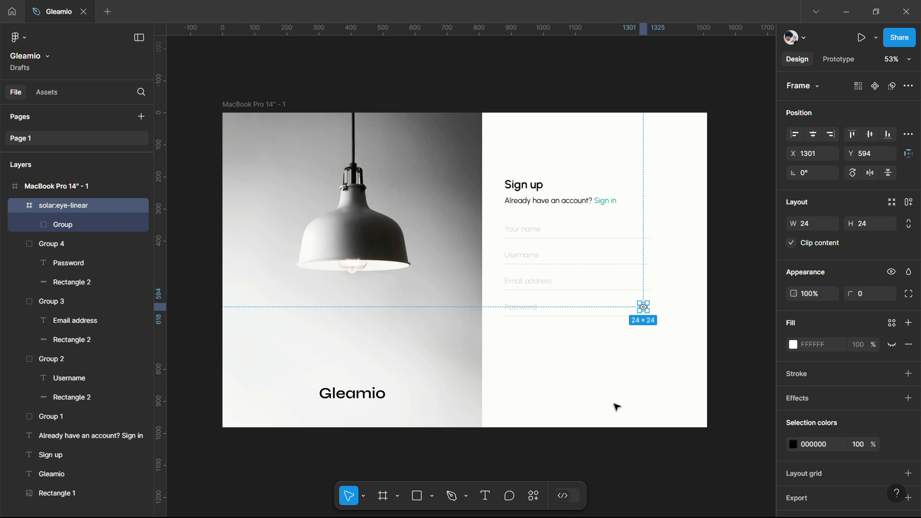
Recolour the eye icon light grey D7D7D7, copied from the Password placeholder.
left_click(817, 443)
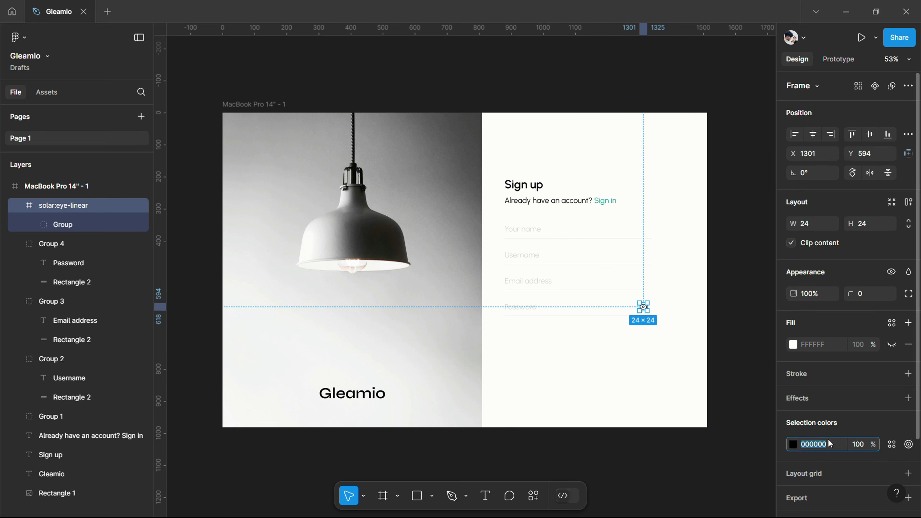
type("Your name")
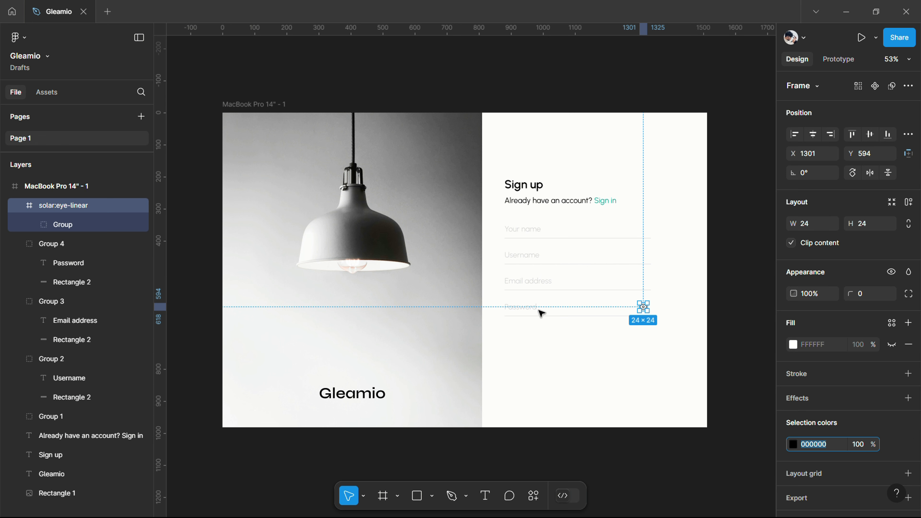
left_click(532, 308)
left_click(824, 457)
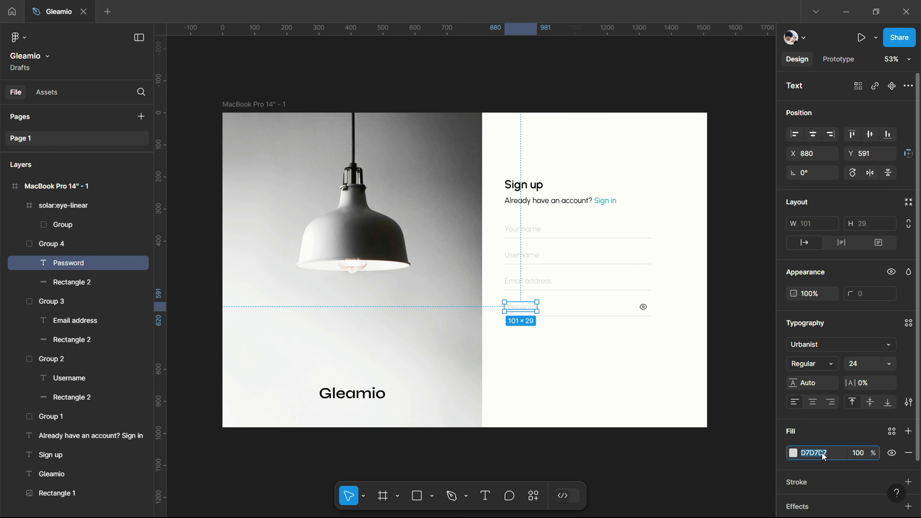
left_click(643, 306)
left_click(823, 443)
key("ctrl+v")
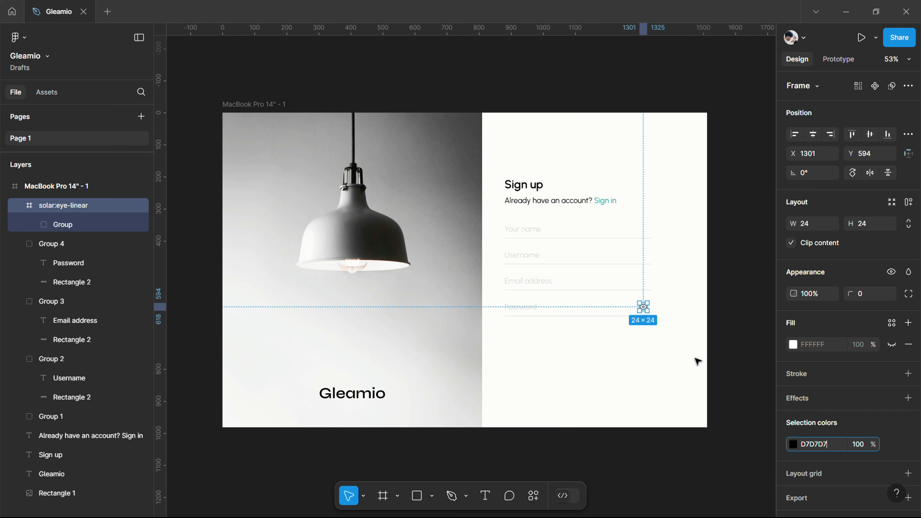
left_click(698, 359)
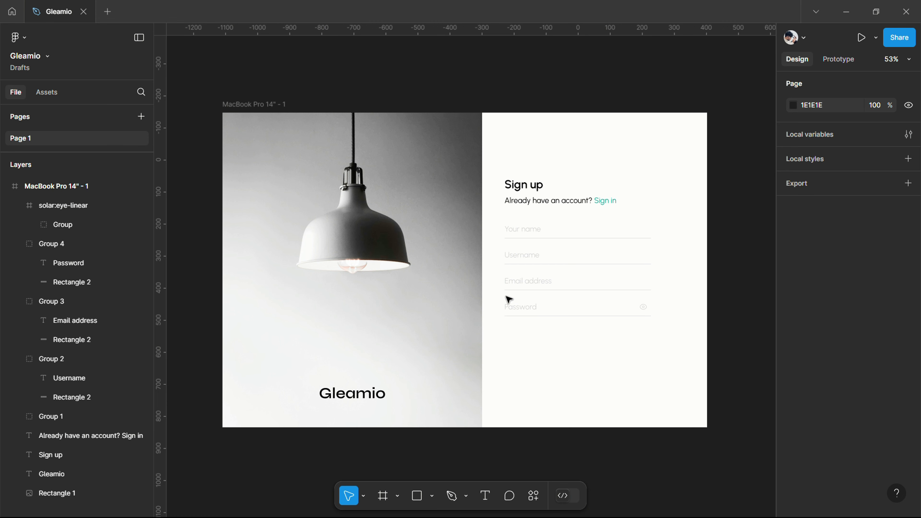
Import the mdi checkbox-blank-outline icon from Iconify and place it below the Password field.
left_click(533, 496)
left_click(404, 387)
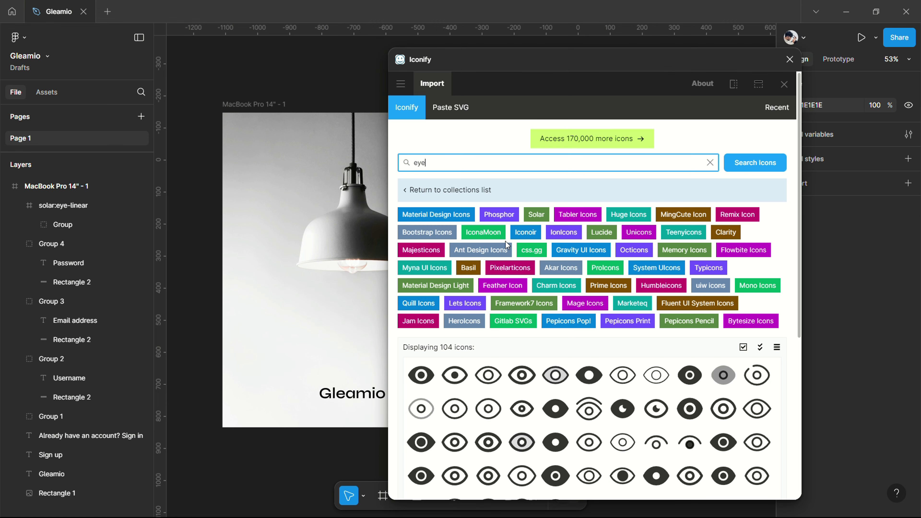
type("checkbo")
type("x")
scroll(542, 311, "down", 3)
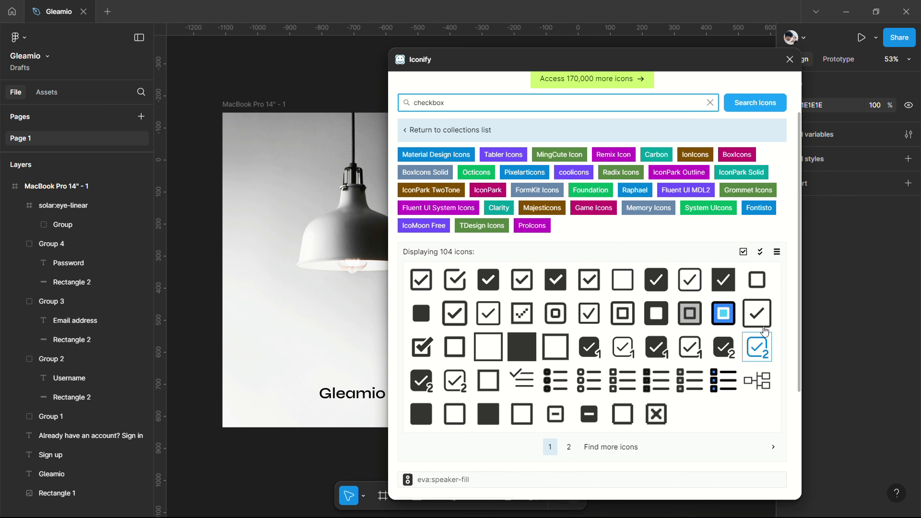
left_click(455, 414)
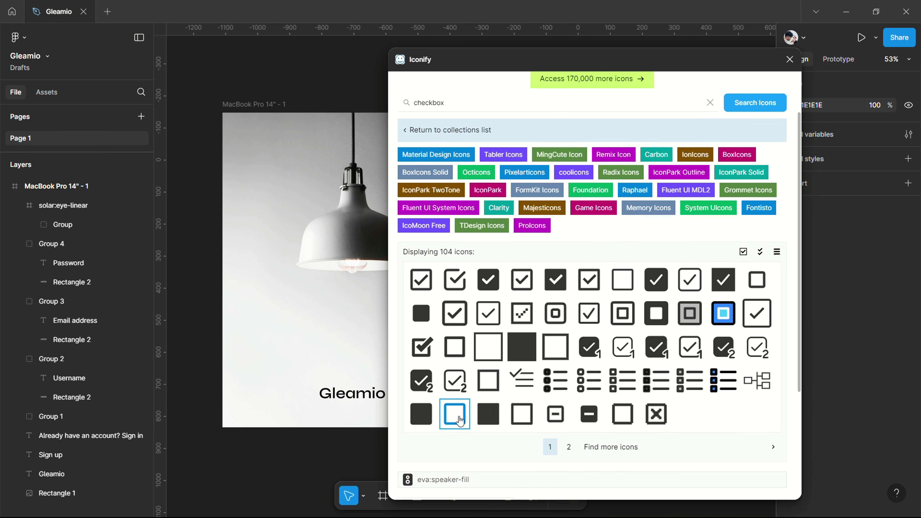
left_click(790, 59)
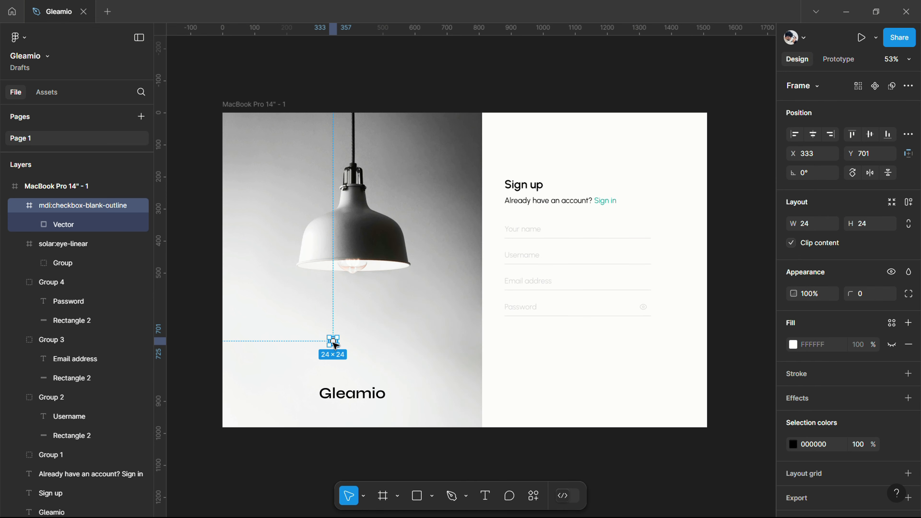
left_click_drag(333, 341, 510, 334)
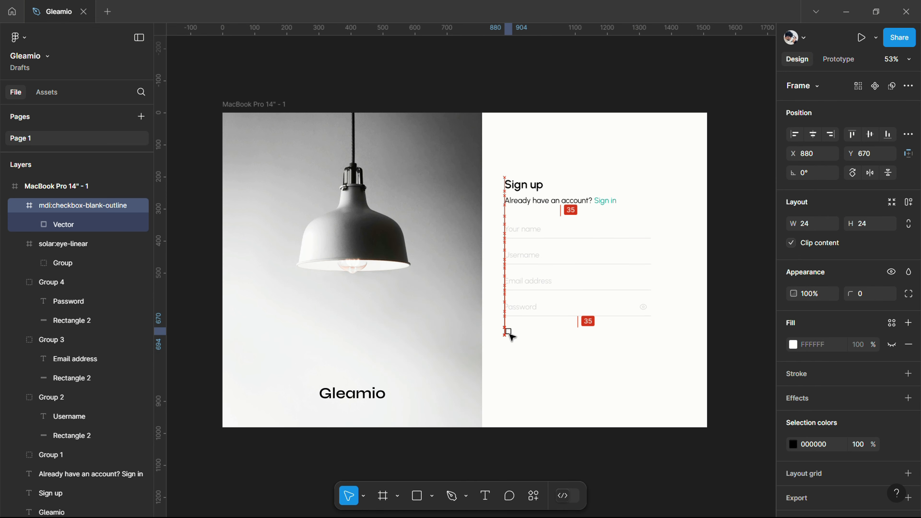
left_click(526, 358)
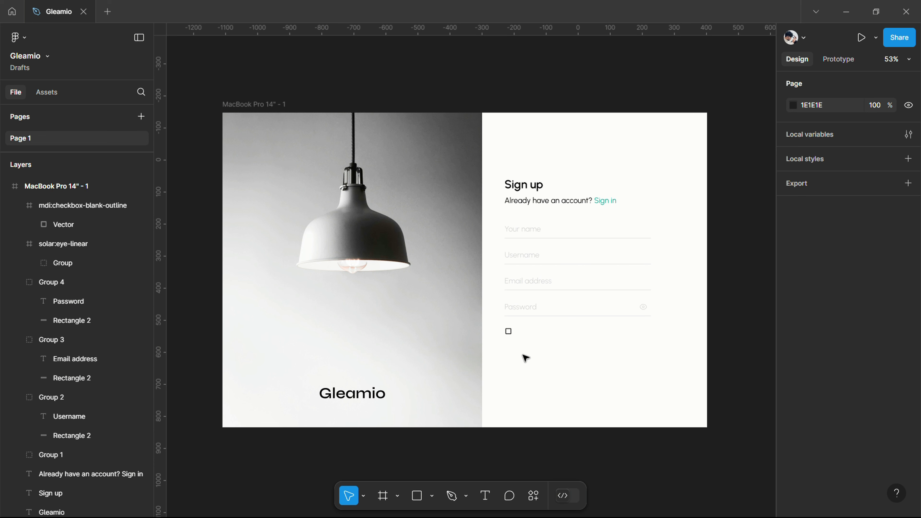
Add a text layer reading 'I agree with Privacy Policy and Terms of use'.
key("t")
left_click(534, 339)
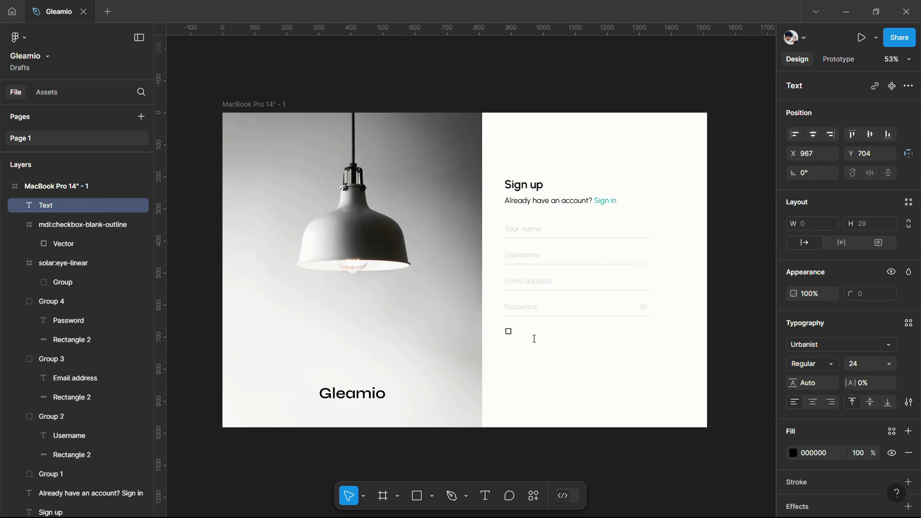
type("I a")
type("gree with pri")
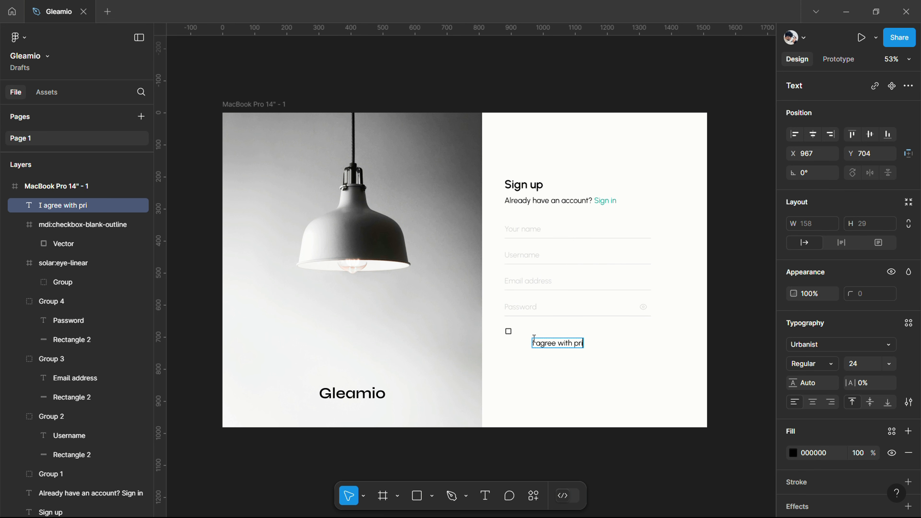
type("vact")
type("y")
key("BackSpace")
type("Pol")
type("icy")
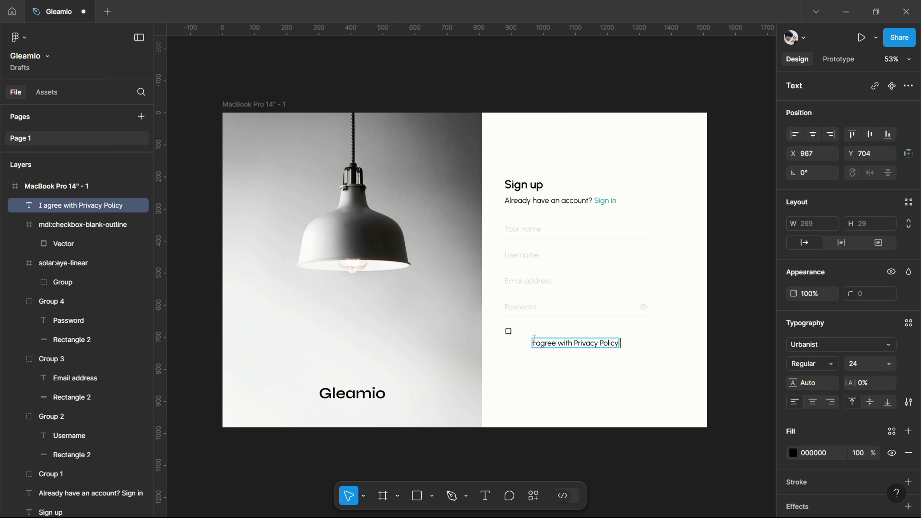
type(" and T")
type("erms of use.")
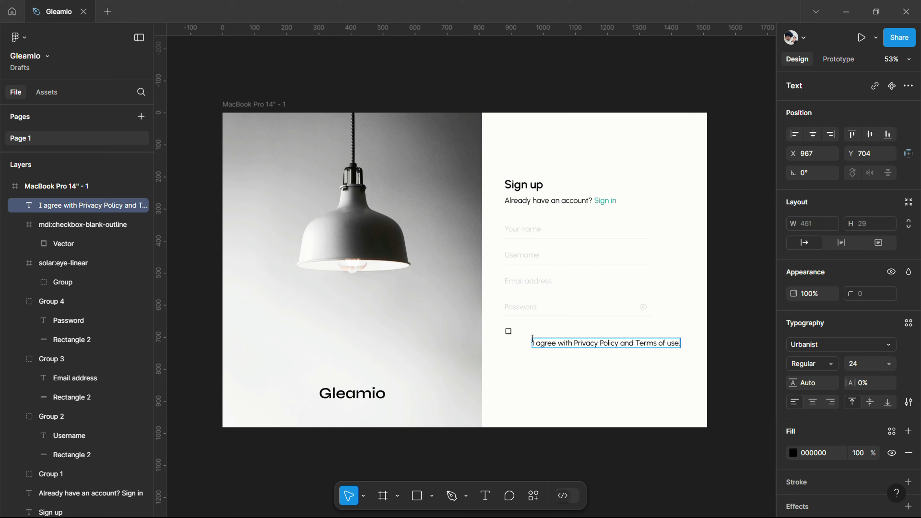
key("Escape")
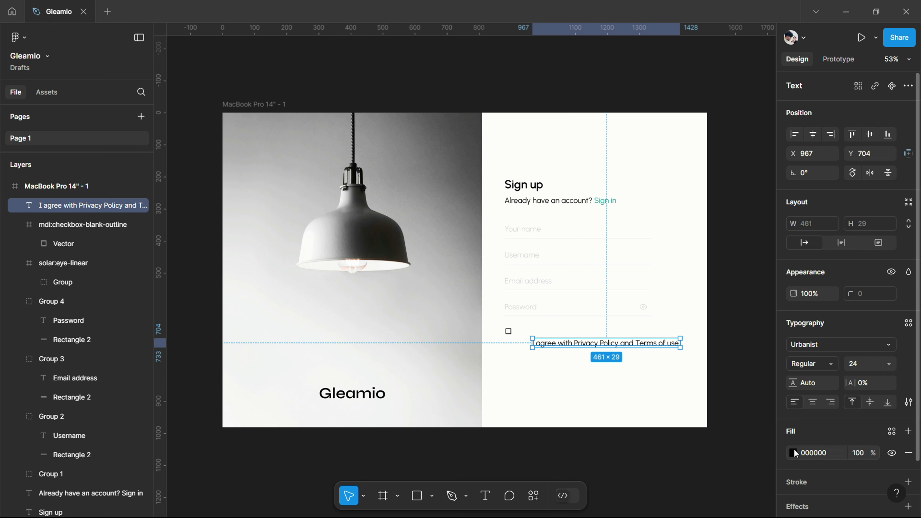
Colour the agreement text D7D7D7 and line it up beside the checkbox.
left_click(812, 454)
type("D7D7D7")
left_click(580, 380)
mouse_move(607, 345)
left_mouse_down()
mouse_move(596, 334)
mouse_move(538, 337)
left_mouse_up()
left_click(545, 358)
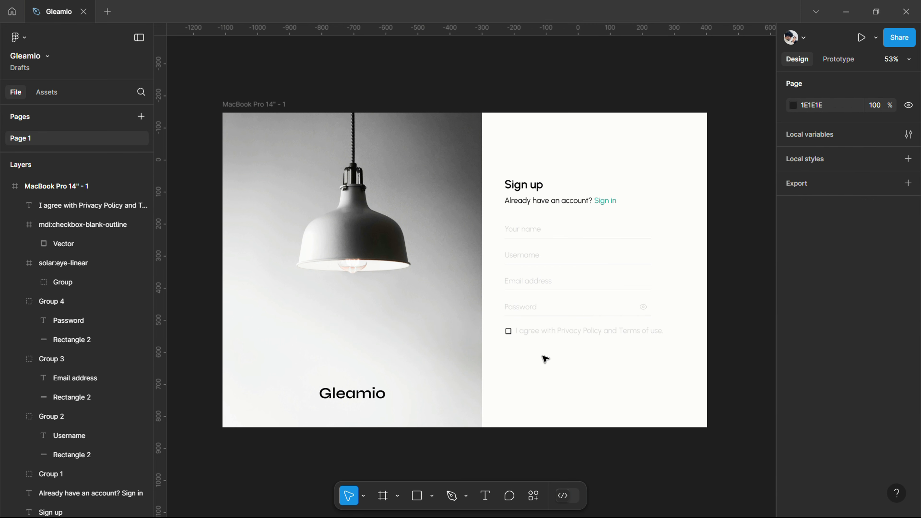
Nudge the agreement sentence next to the checkbox and set its weight to Medium.
scroll(595, 377, "up", 1)
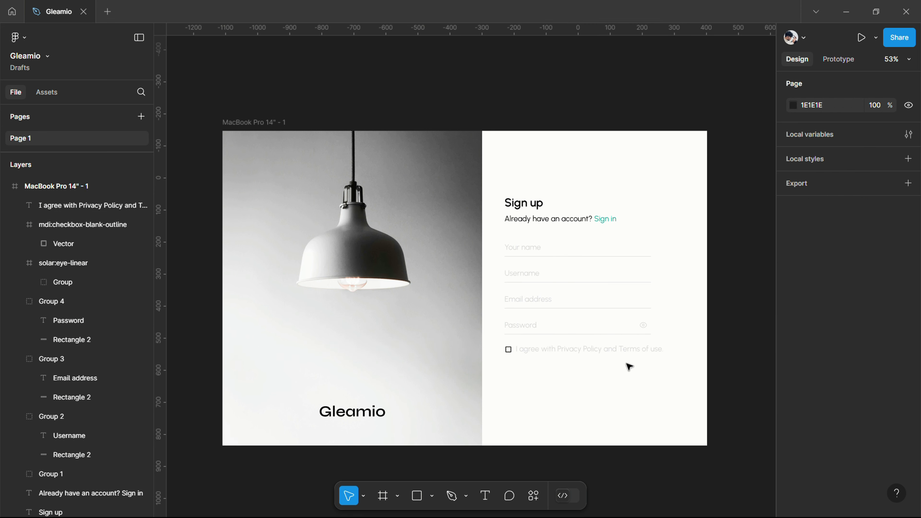
scroll(601, 375, "up", 2)
scroll(600, 375, "up", 2)
scroll(598, 373, "right", 2)
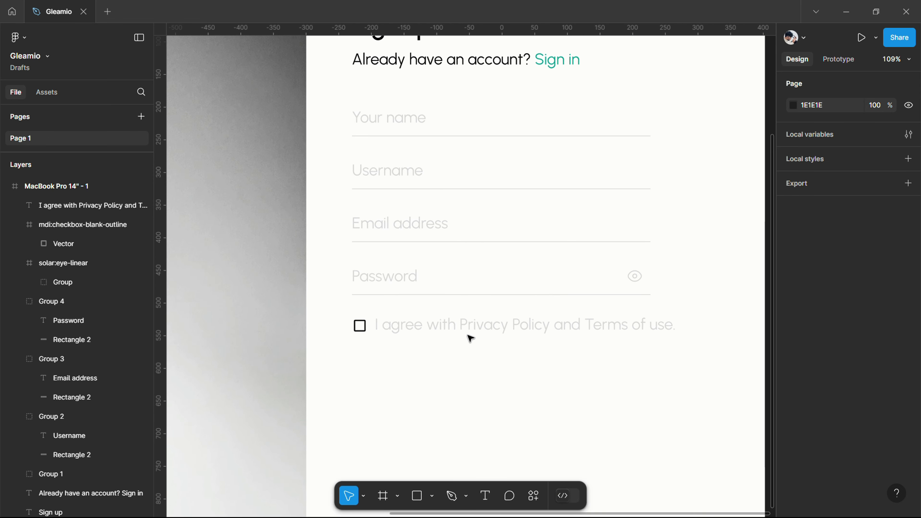
left_click(449, 331)
left_click_drag(449, 330, 438, 325)
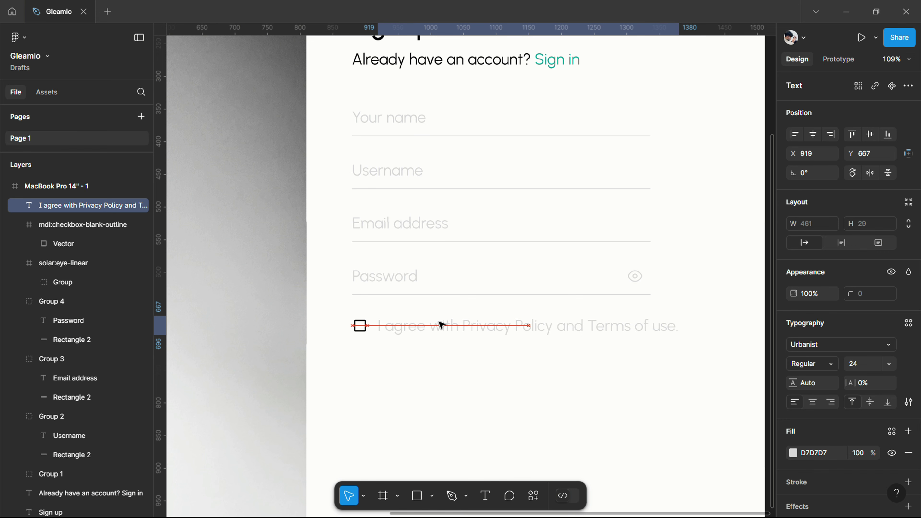
left_click_drag(438, 324, 441, 325)
left_click(829, 364)
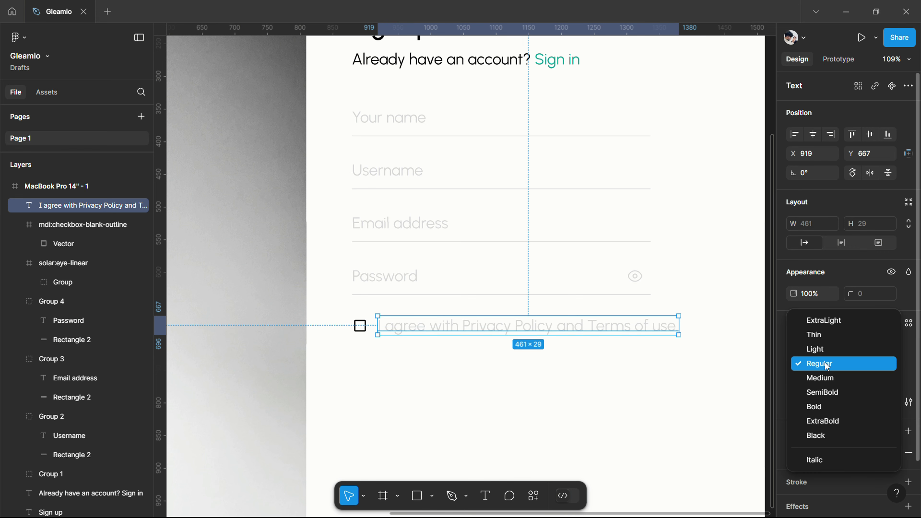
left_click(818, 375)
left_click(579, 370)
Make the words 'Privacy Policy' near-black and SemiBold.
double_click(468, 325)
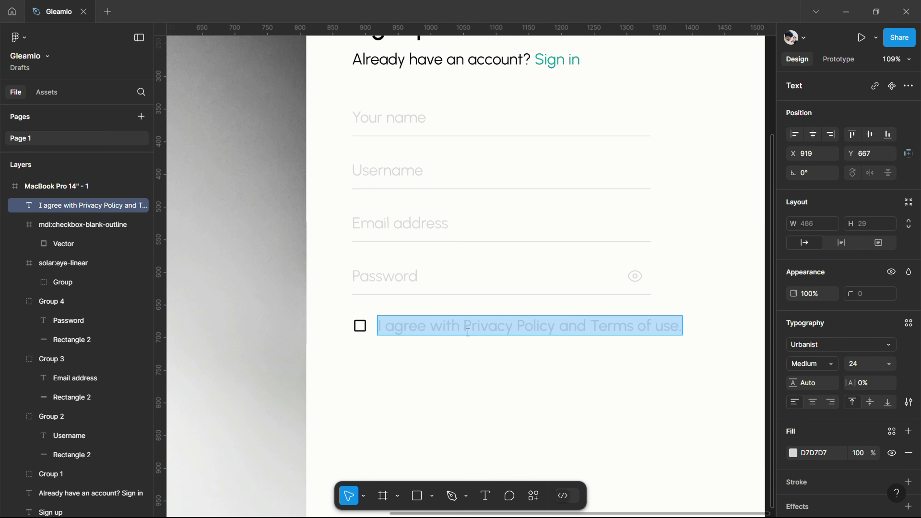
left_click_drag(465, 326, 555, 325)
left_click(793, 453)
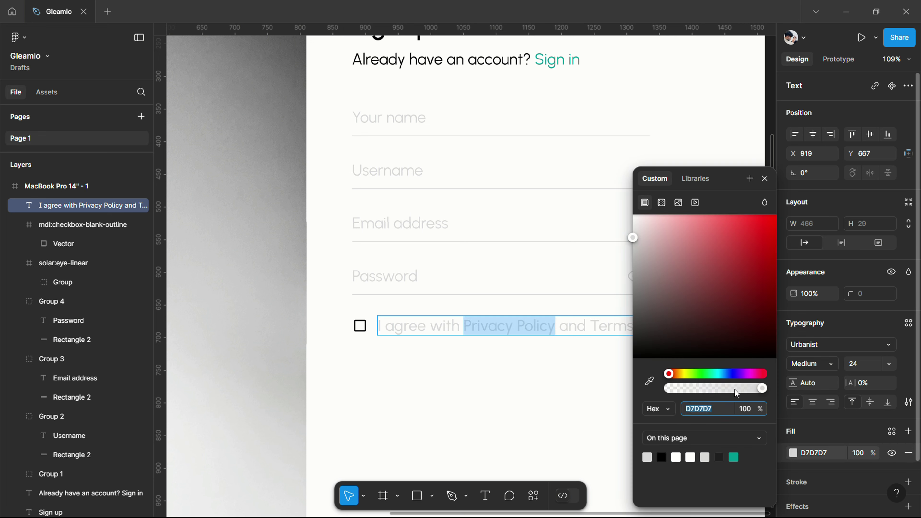
left_click_drag(634, 238, 643, 350)
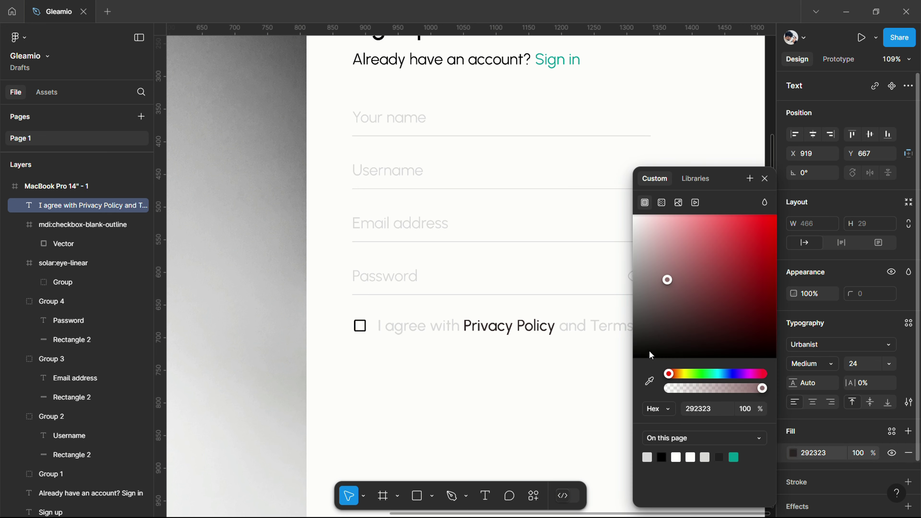
left_click(818, 364)
left_click(826, 378)
key("Escape")
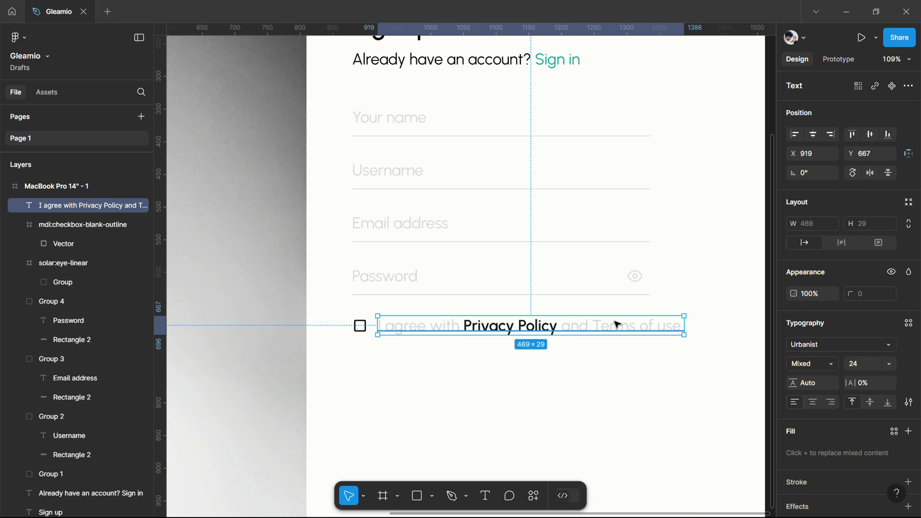
Make the words 'Terms of use' black and SemiBold.
double_click(604, 326)
left_click(601, 326)
left_click(793, 453)
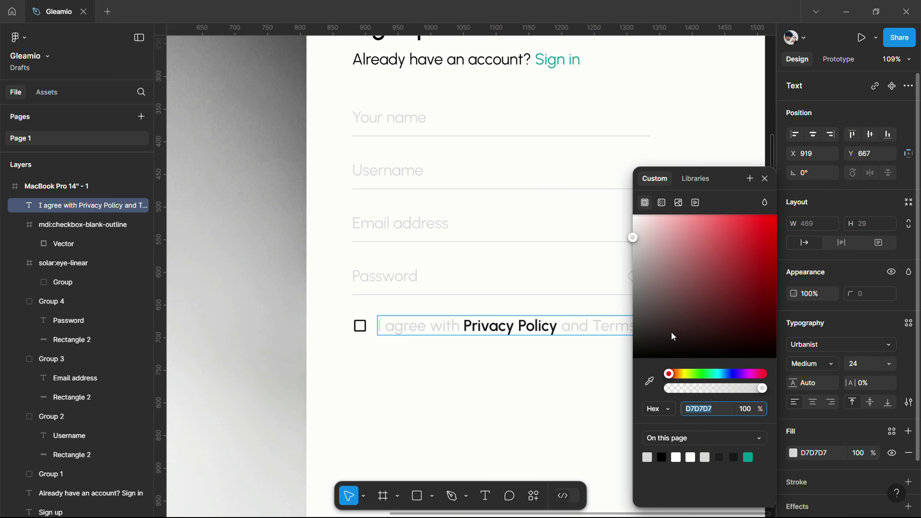
double_click(596, 321)
left_click(764, 178)
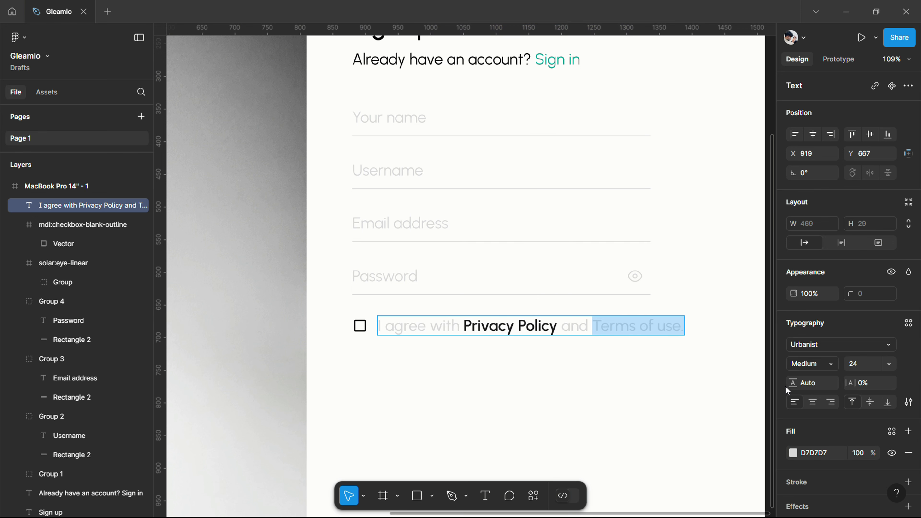
left_click(793, 453)
left_click_drag(632, 353, 628, 404)
left_click(764, 179)
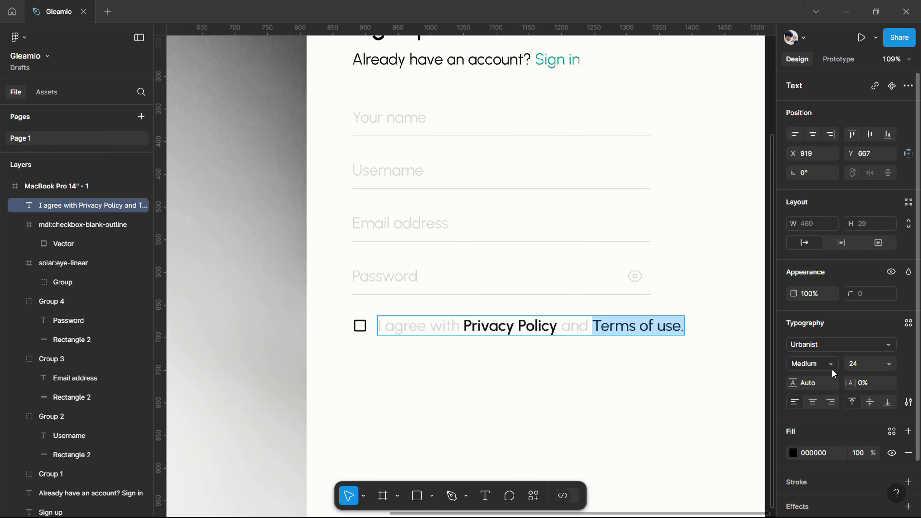
left_click(812, 364)
left_click(813, 377)
key("Escape")
Set the agreement sentence to font size 20, aligned with the checkbox.
left_click(649, 388)
key("shift+1")
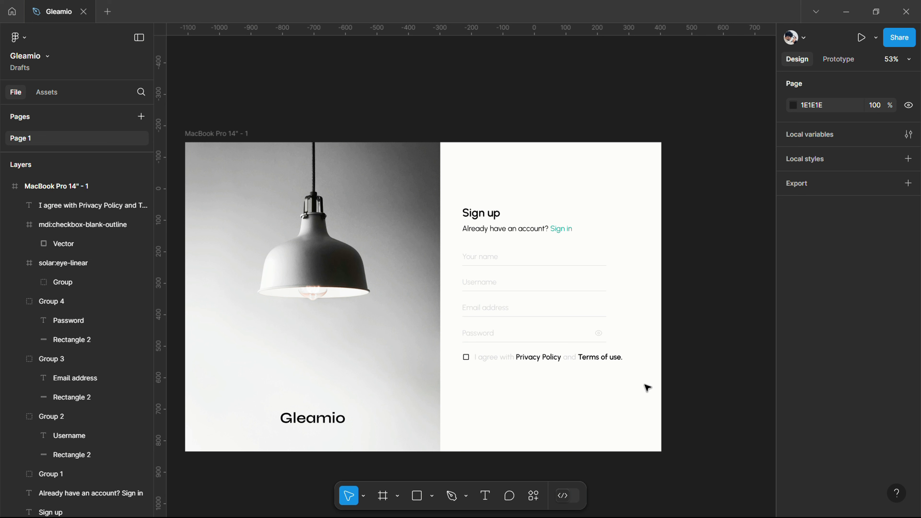
left_click(528, 358)
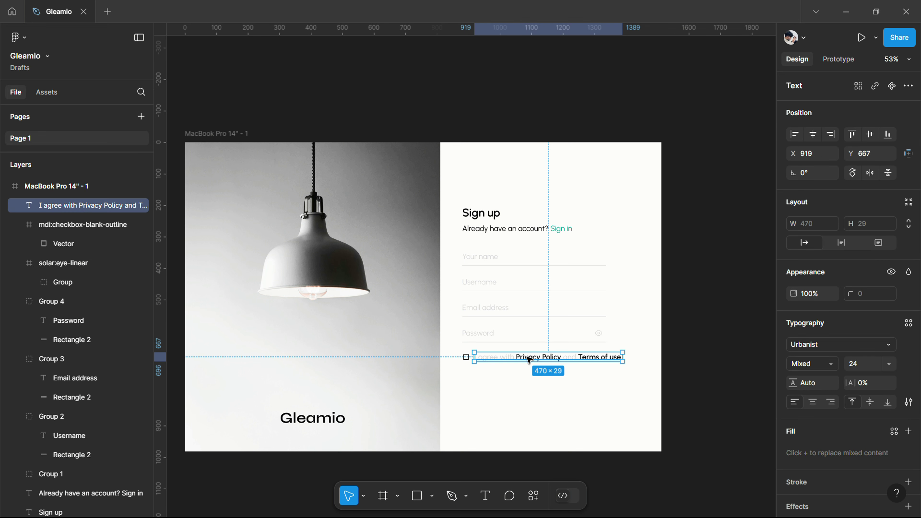
left_click(888, 364)
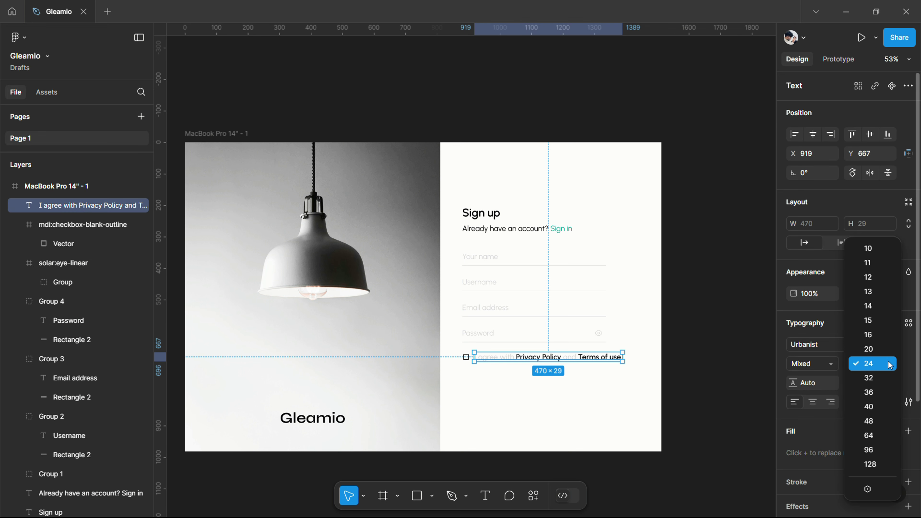
left_click(883, 349)
scroll(494, 390, "up", 1)
scroll(507, 381, "up", 4)
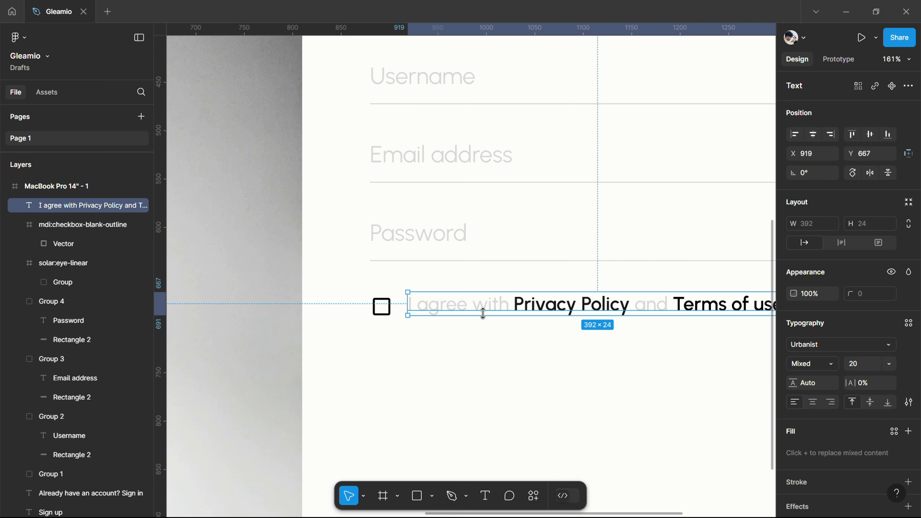
left_click(380, 313, "shift")
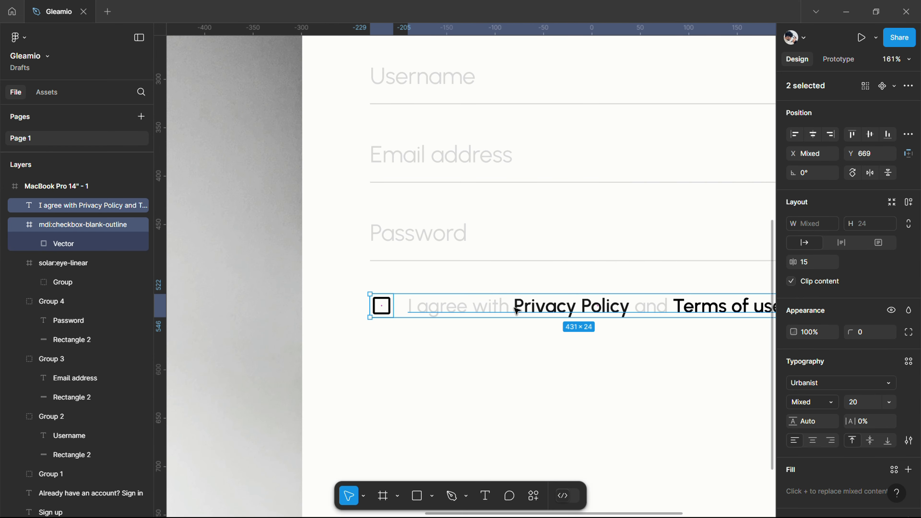
left_click(543, 364)
scroll(543, 364, "down", 4)
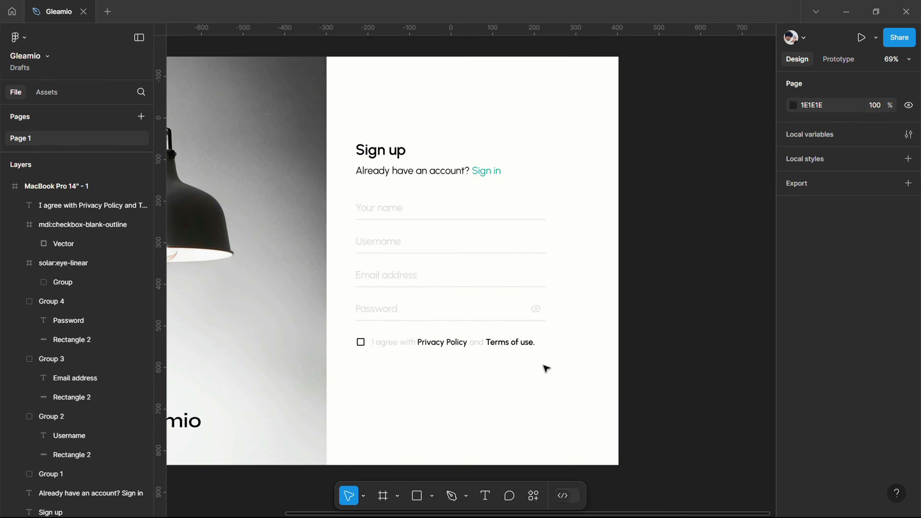
Draw a 457×64 button rectangle below the agreement line, matching the form width.
left_click(416, 505)
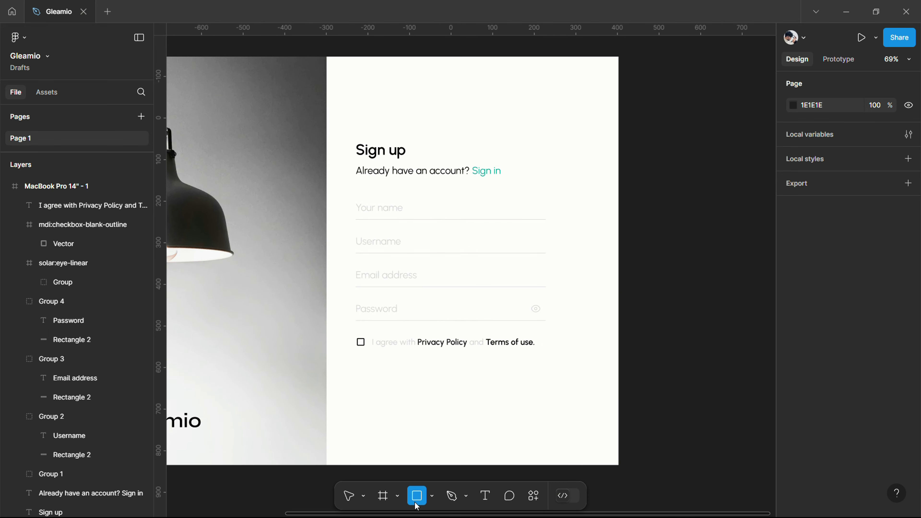
mouse_move(366, 366)
left_mouse_down()
mouse_move(409, 399)
mouse_move(383, 381)
mouse_move(547, 384)
left_mouse_up()
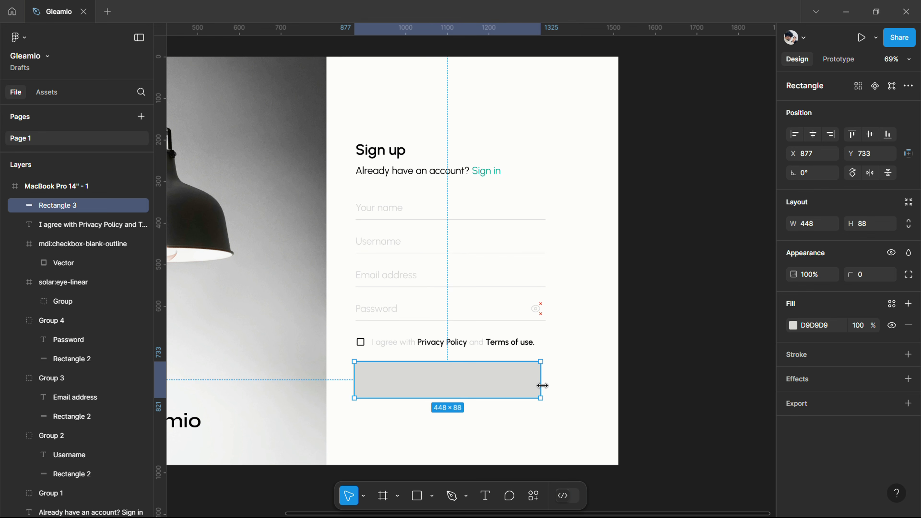
left_click_drag(354, 372, 356, 373)
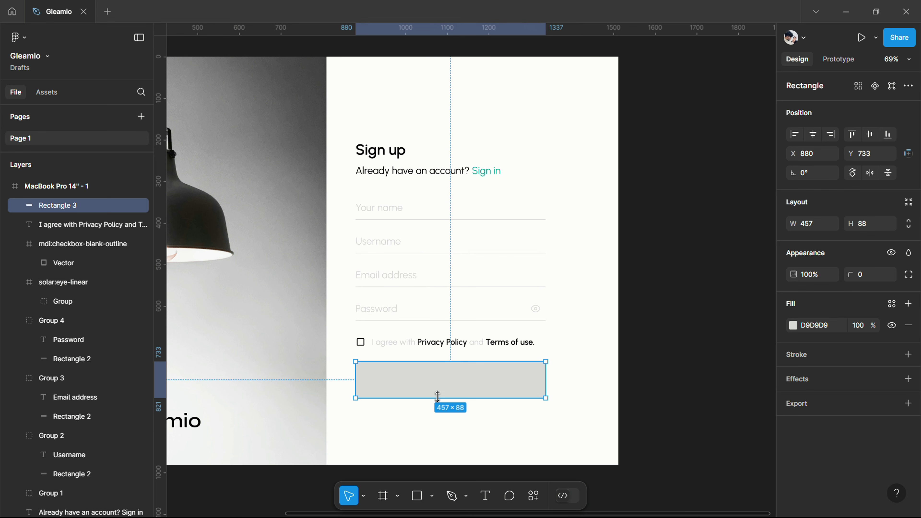
mouse_move(440, 398)
left_mouse_down()
mouse_move(440, 379)
mouse_move(440, 387)
left_mouse_up()
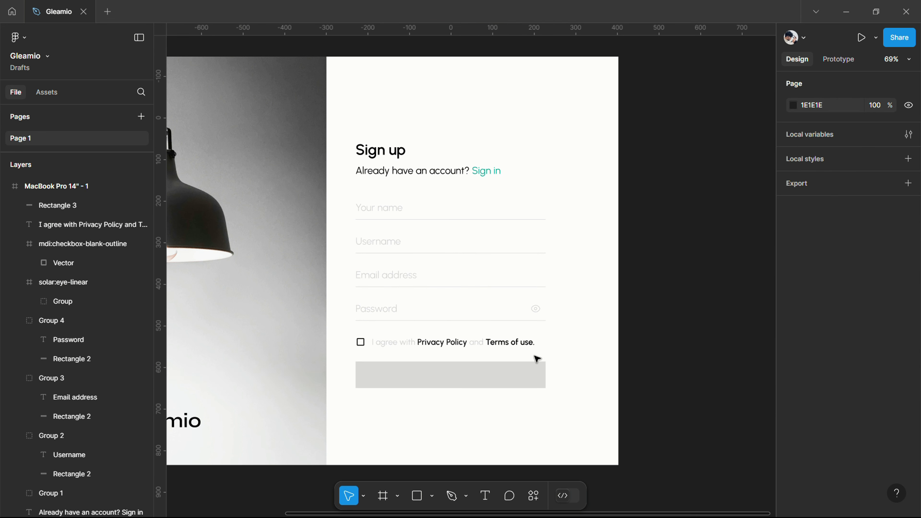
Round the rectangle's corners to 12 and fill it near-black 171717.
key("Up")
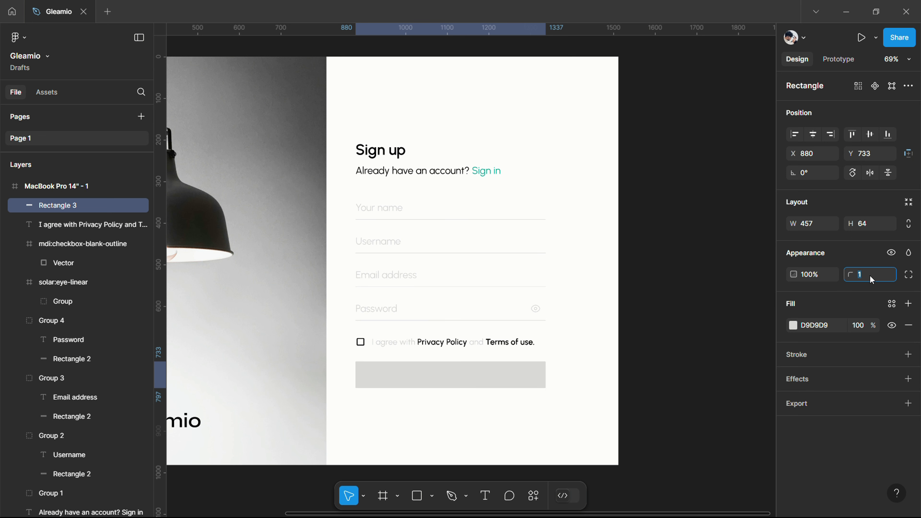
key("Up")
key("Up")
key("Up")
left_click(792, 325)
left_click_drag(668, 300, 623, 354)
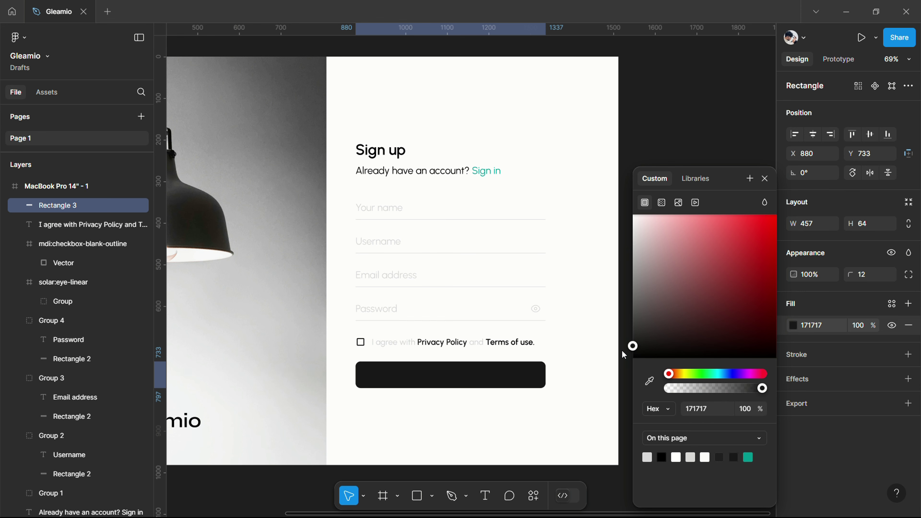
left_click(623, 355)
left_click(487, 494)
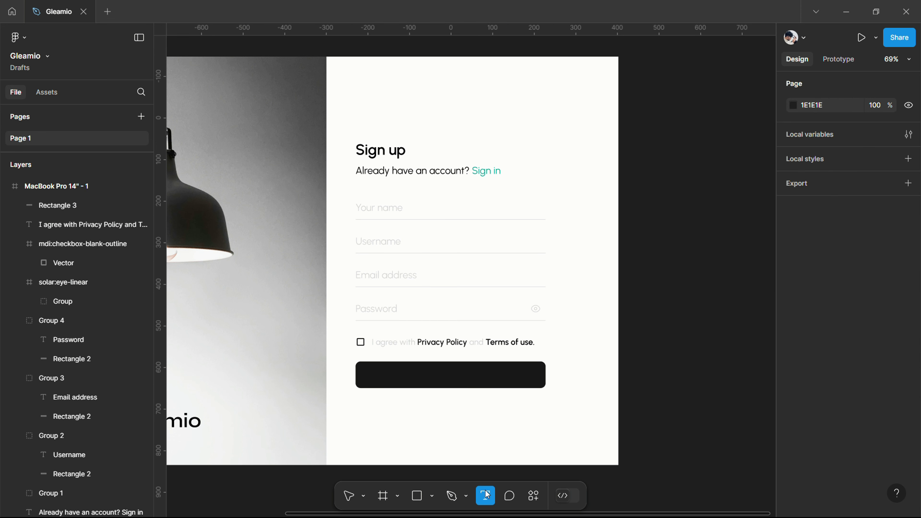
Add a white 'Sign up' text label and move it onto the black button.
left_click(432, 433)
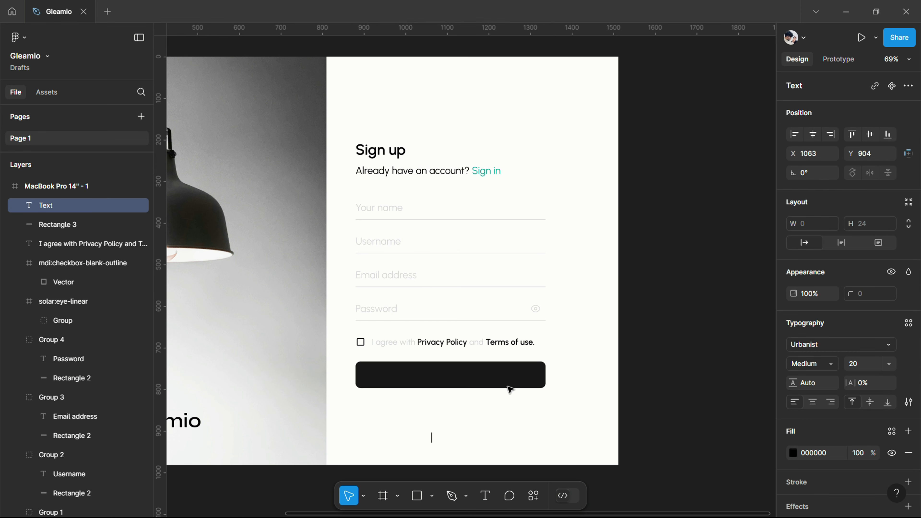
type("Sign u")
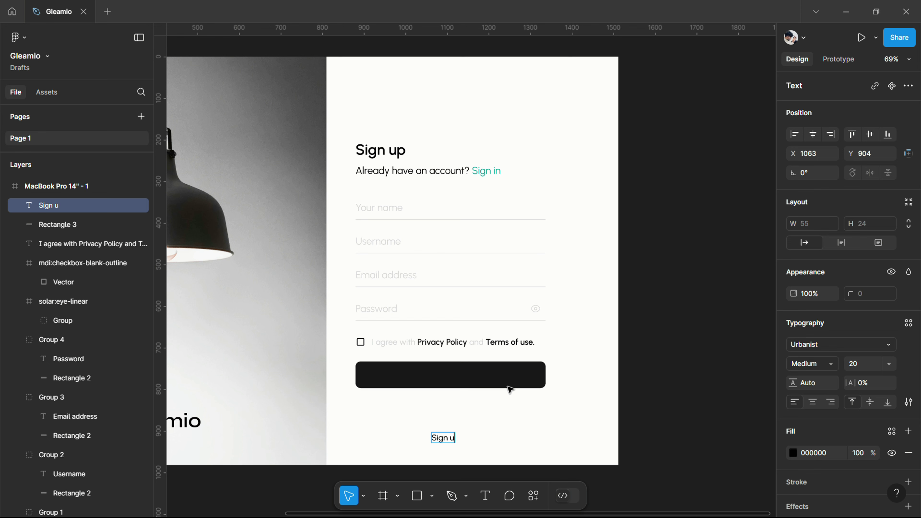
type("p")
key("Escape")
left_click(792, 454)
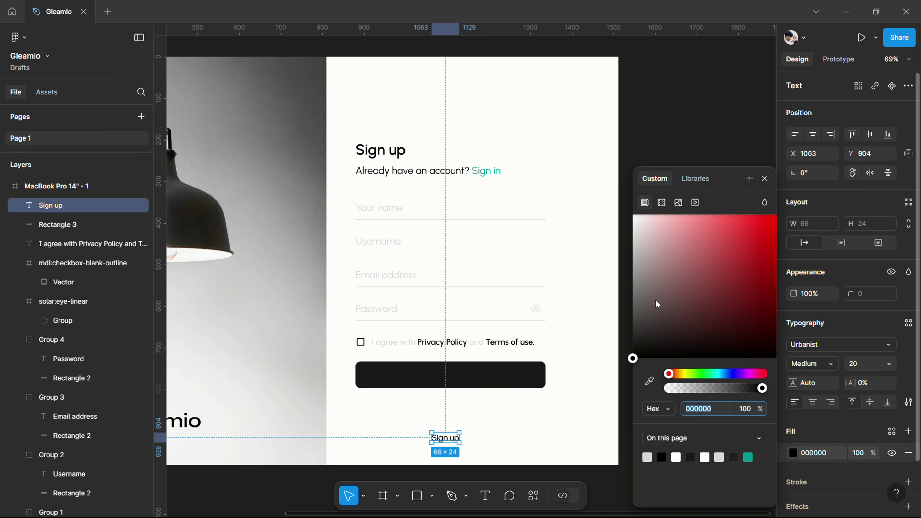
left_click_drag(656, 300, 605, 202)
left_click_drag(446, 442, 451, 379)
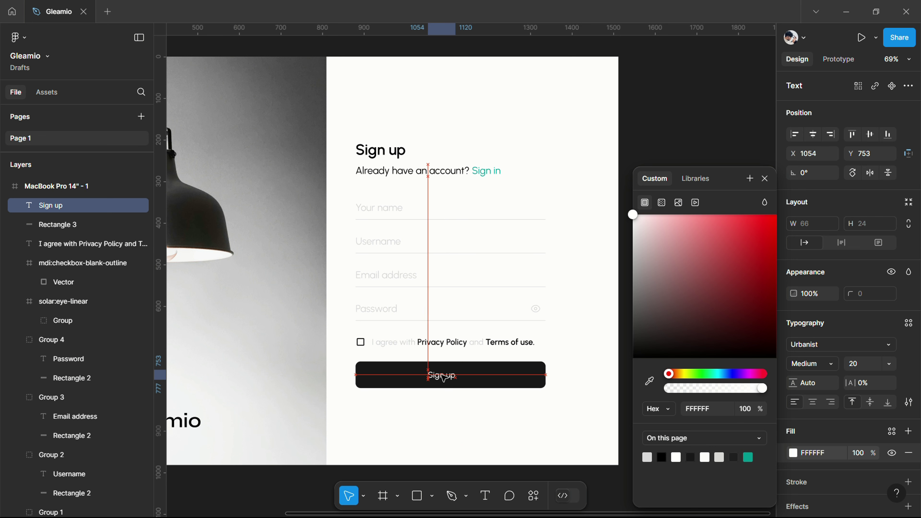
Make the 'Sign up' label SemiBold at font size 20.
left_click(819, 364)
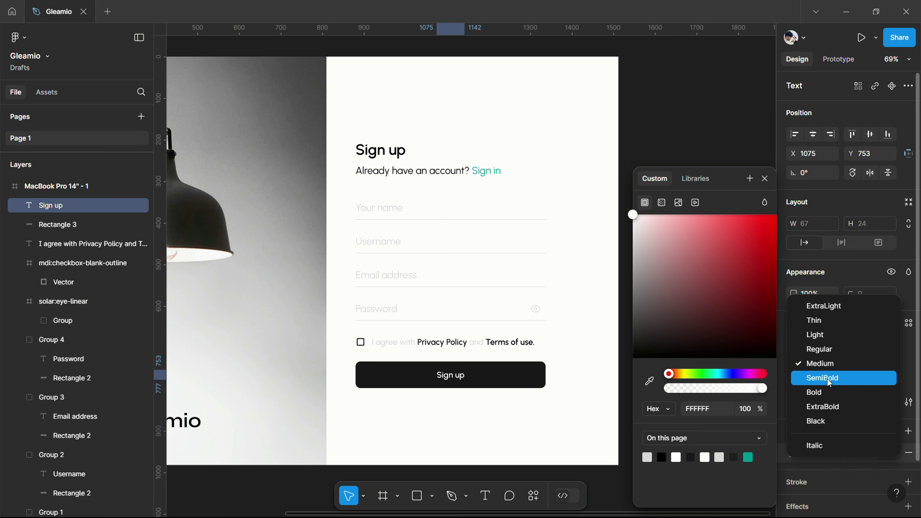
left_click(827, 379)
left_click(885, 364)
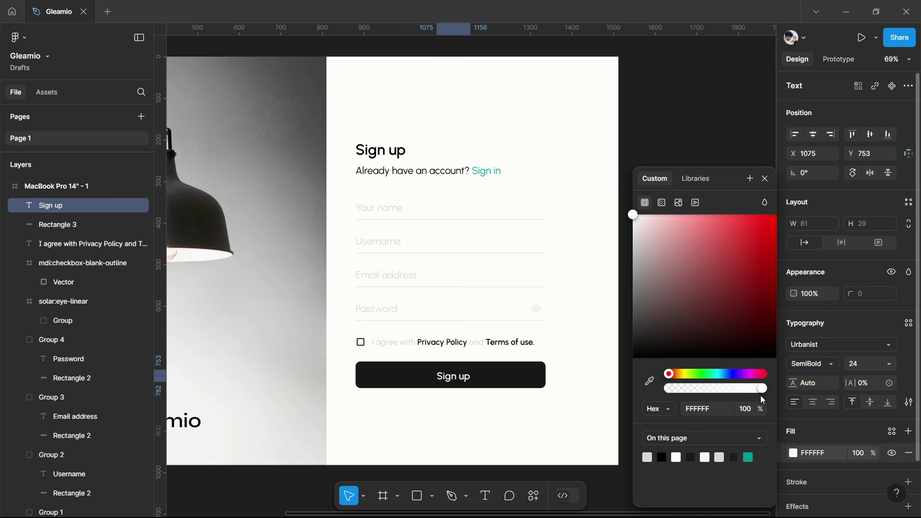
key("Escape")
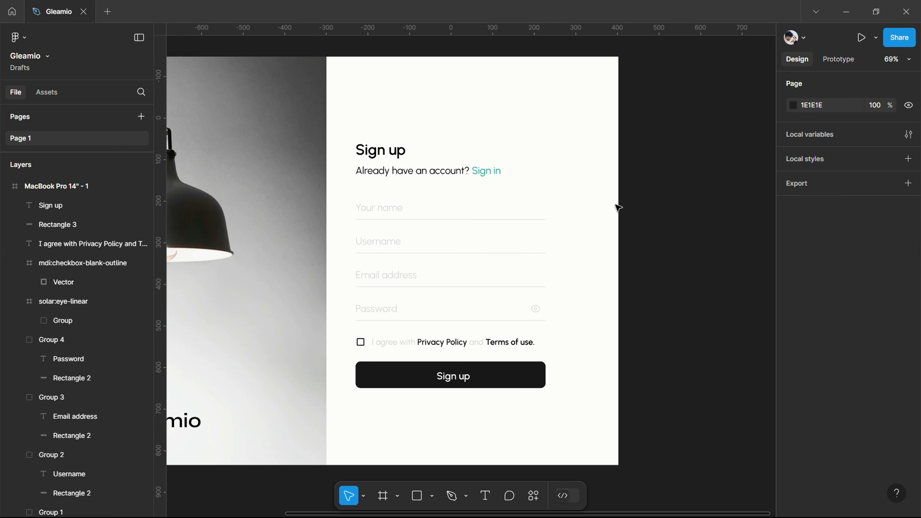
left_click(455, 377)
left_click(886, 363)
left_click(871, 350)
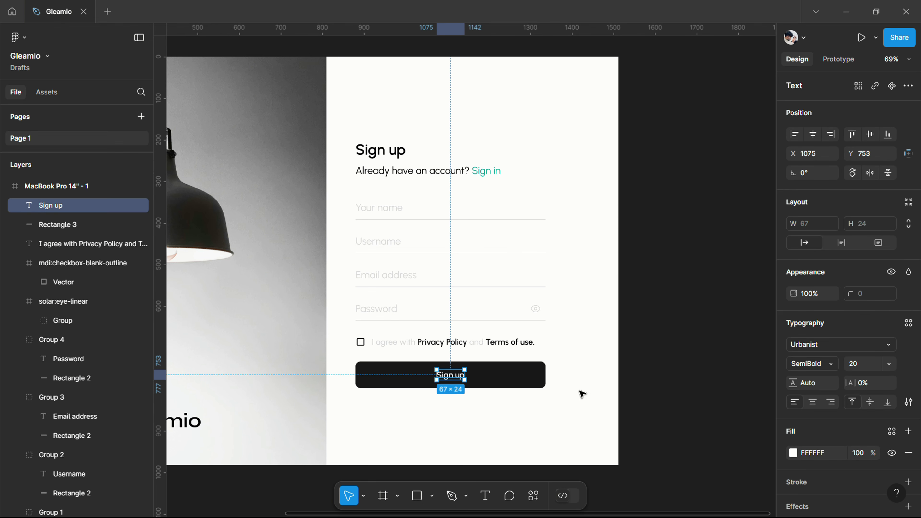
Group the 'Sign up' label with the button rectangle as Group 5.
left_click(519, 382, "shift")
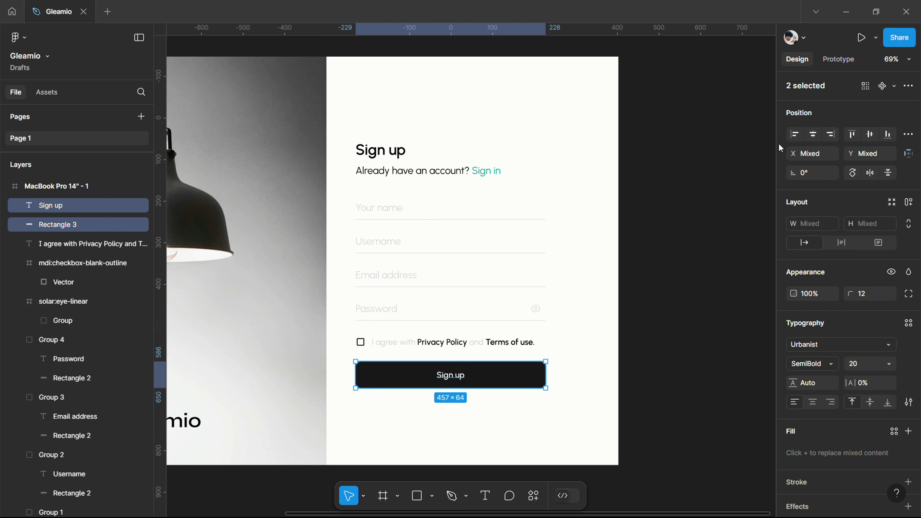
left_click(627, 346)
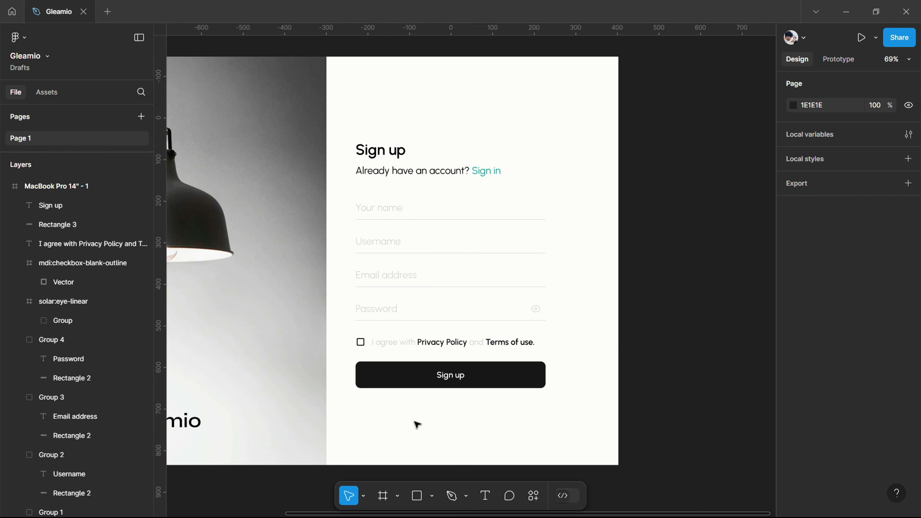
mouse_move(415, 423)
left_mouse_down()
mouse_move(489, 360)
mouse_move(495, 385)
left_mouse_up()
key("ctrl+g")
left_click(494, 425)
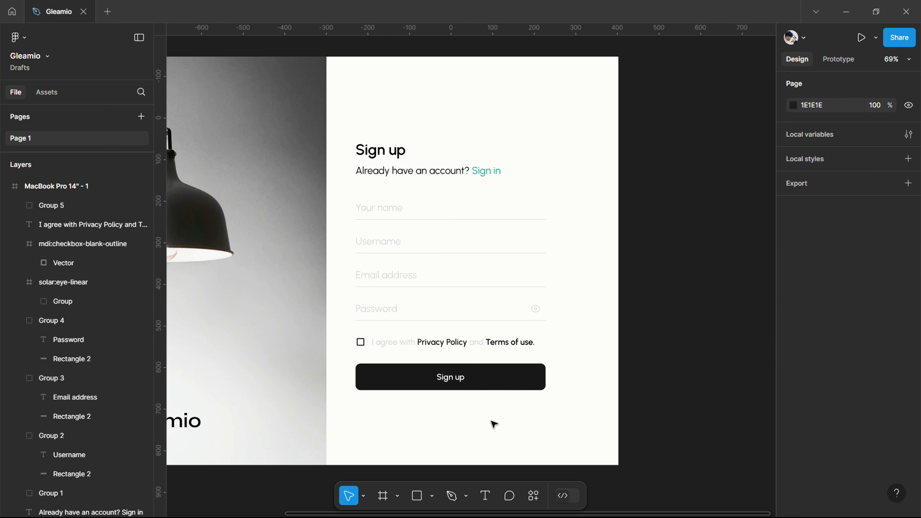
key("shift+1")
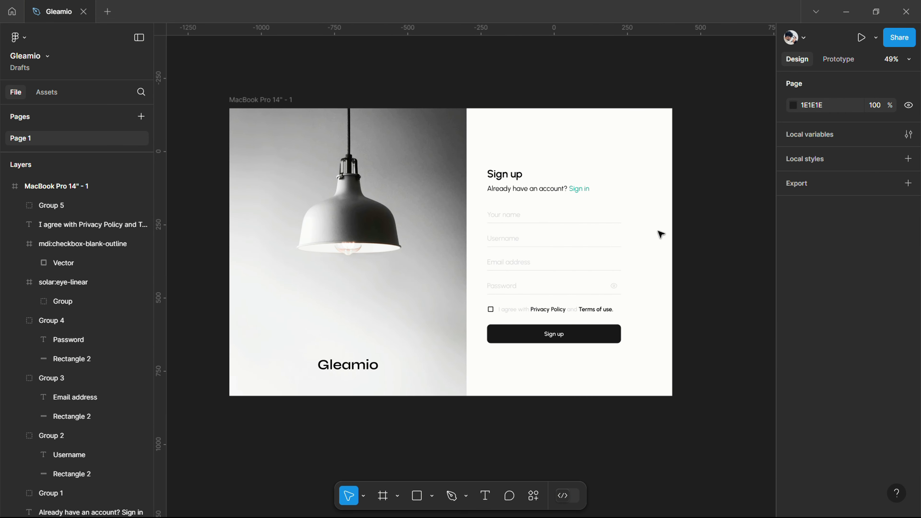
Darken the Your name and Username placeholders to grey 777777.
scroll(551, 234, "up", 5)
double_click(463, 197)
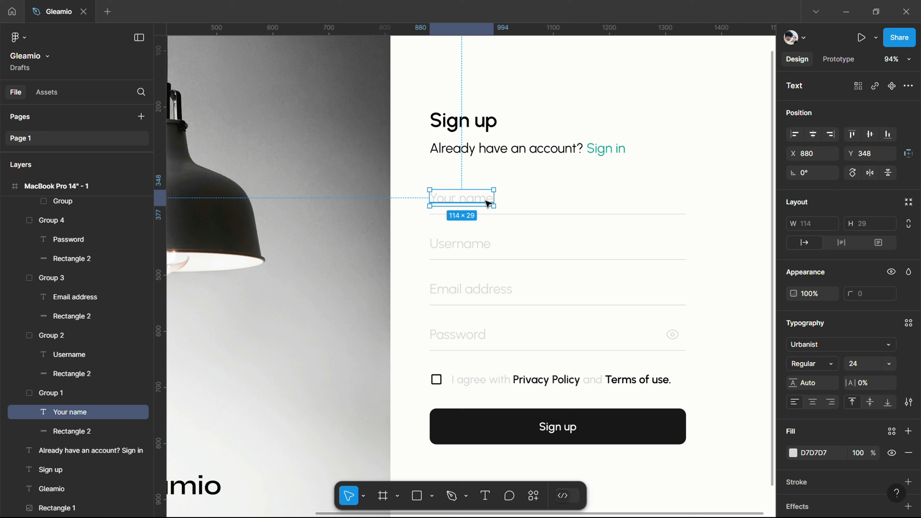
left_click(793, 453)
left_click_drag(651, 267, 632, 296)
left_click(818, 455)
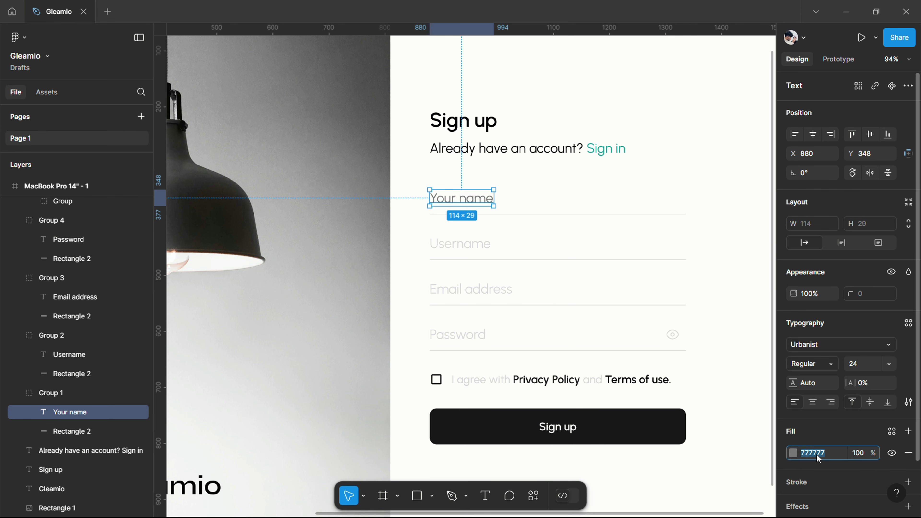
left_click(466, 248)
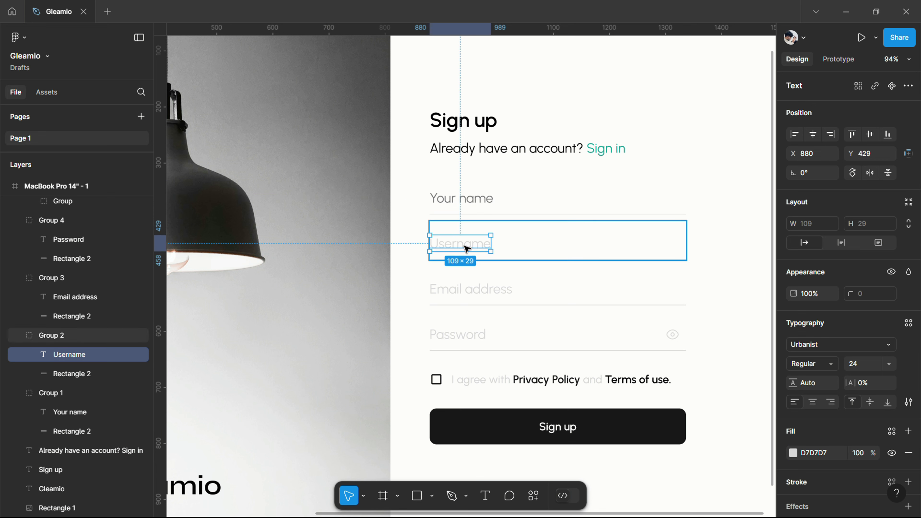
left_click(826, 455)
Darken the Email address and Password placeholders to grey 777777.
left_click(472, 288)
key("Return")
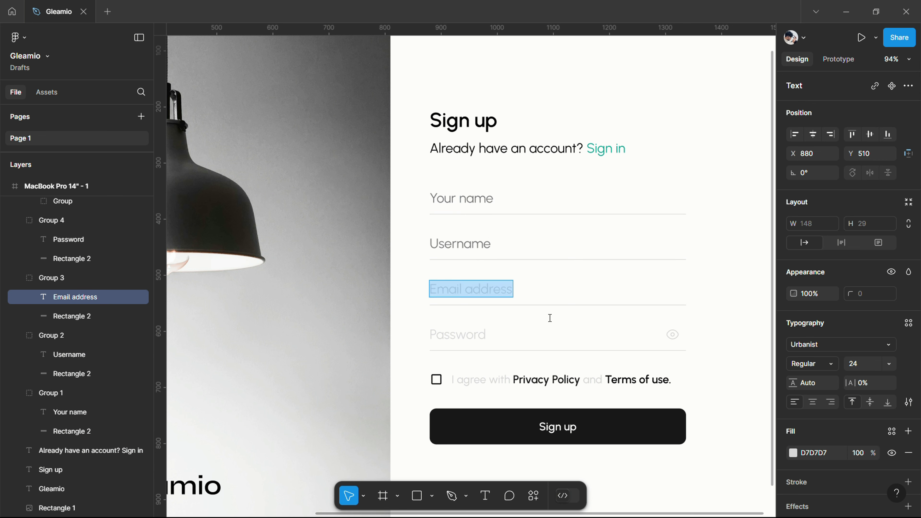
type("777777")
key("ctrl+z")
type("777777")
left_click(471, 334)
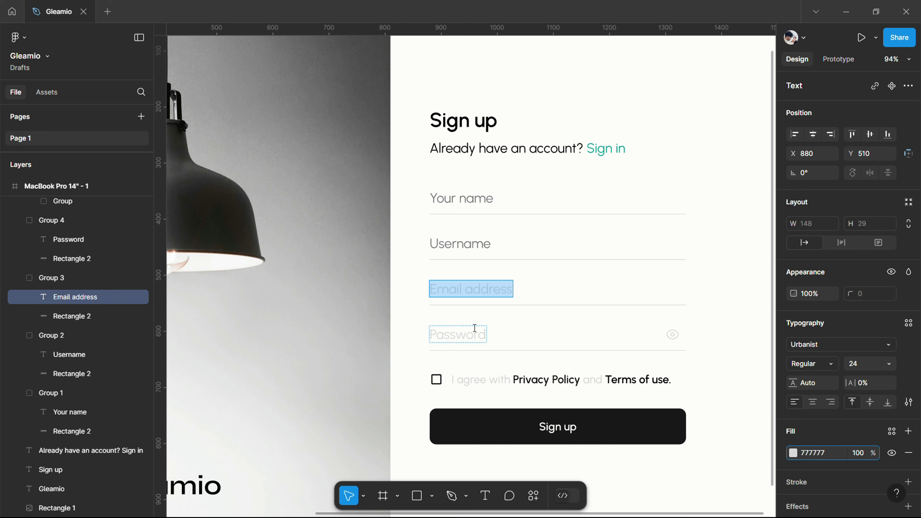
left_click(816, 453)
type("777777")
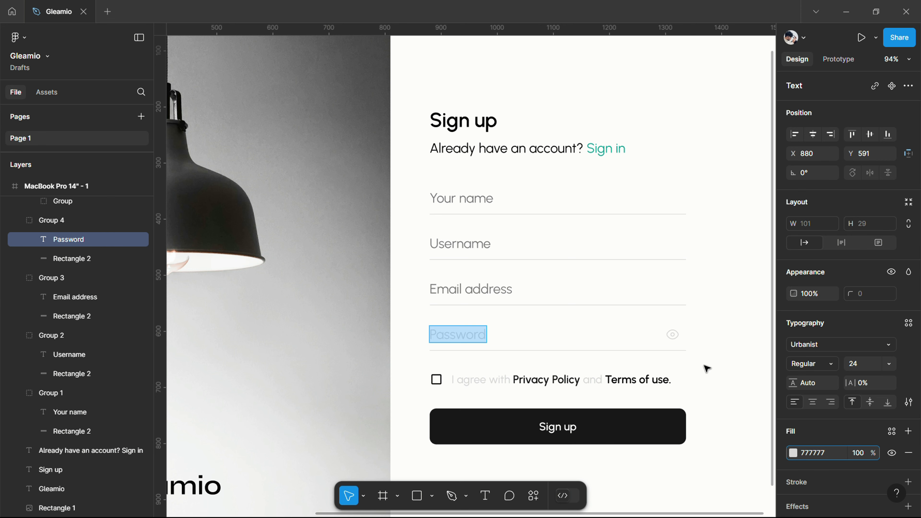
key("Return")
scroll(720, 377, "down", 3, "ctrl")
scroll(714, 356, "down", 2, "ctrl")
left_click(709, 331)
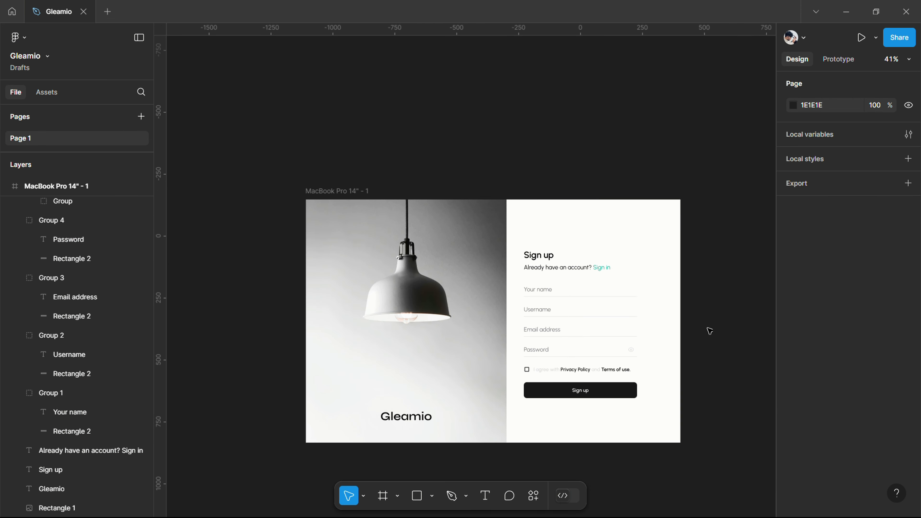
left_click(315, 191)
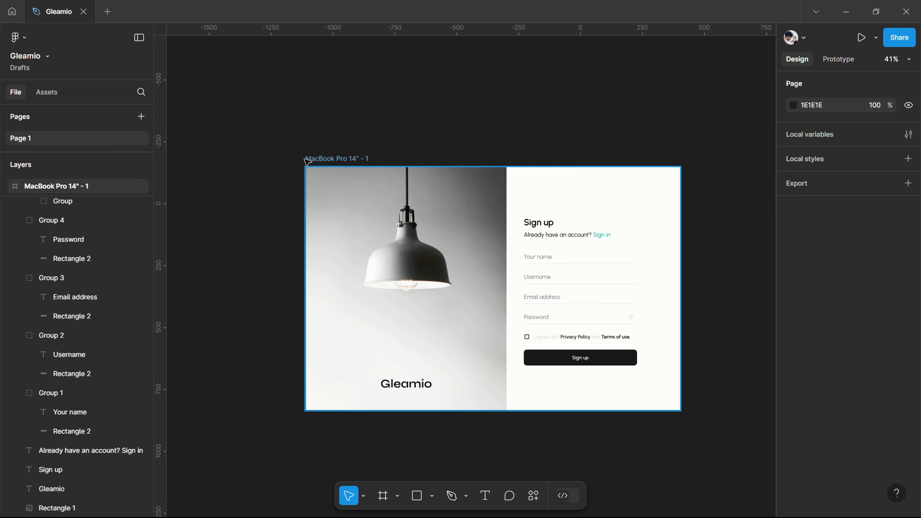
key("shift+2")
left_click(714, 53)
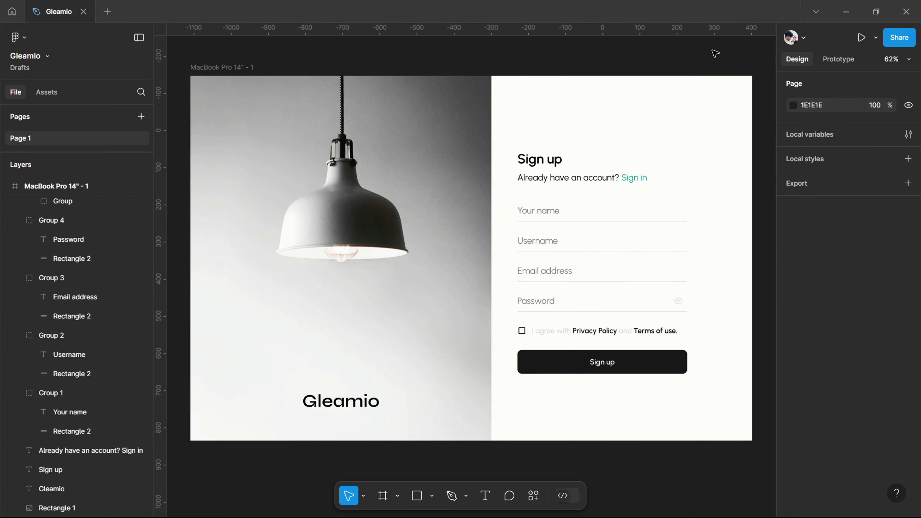
left_click(859, 41)
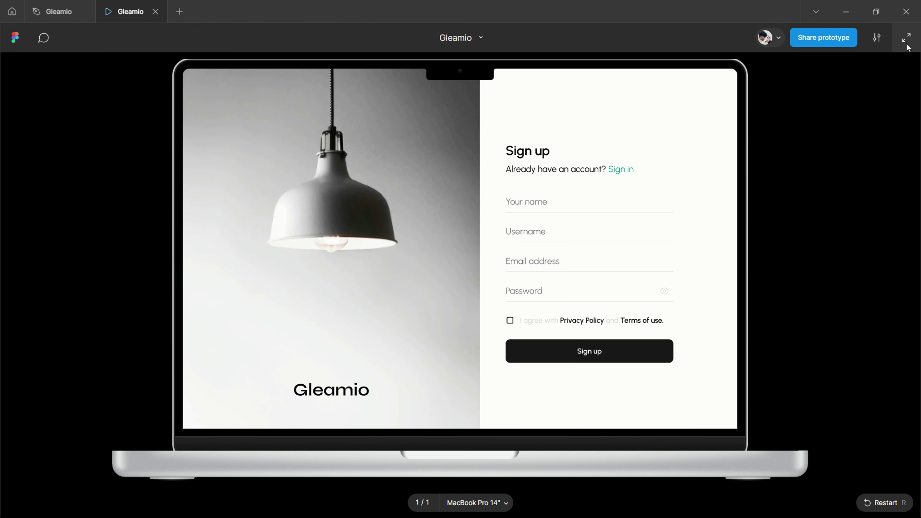
Switch the Gleamio sign-up prototype preview to fullscreen on the MacBook mockup.
left_click(907, 45)
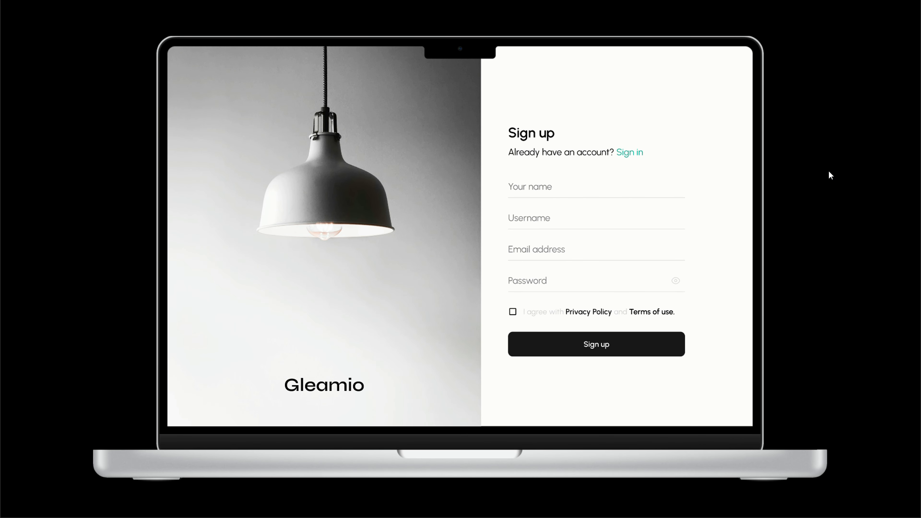